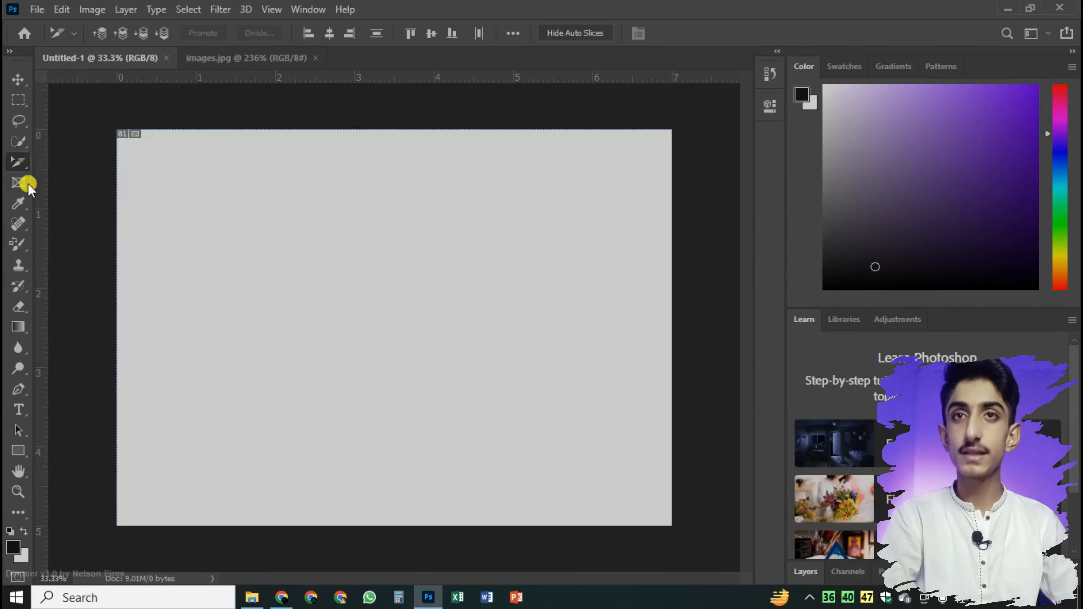
Draw a rectangular frame about 3.4 by 2 inches in the upper middle of the canvas with the Frame tool
left_click(18, 183)
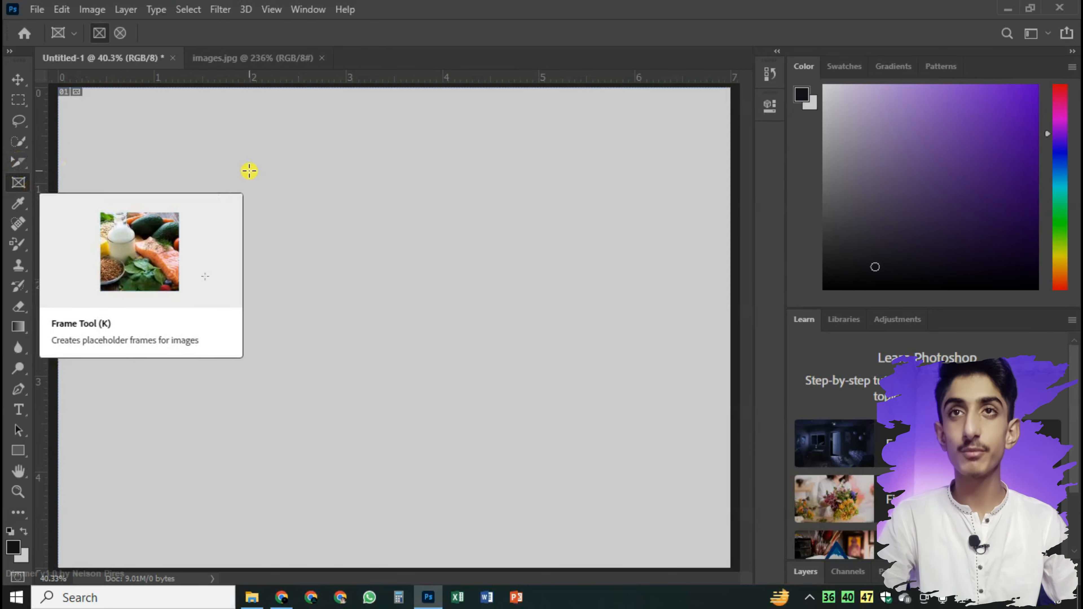
left_click_drag(197, 154, 523, 346)
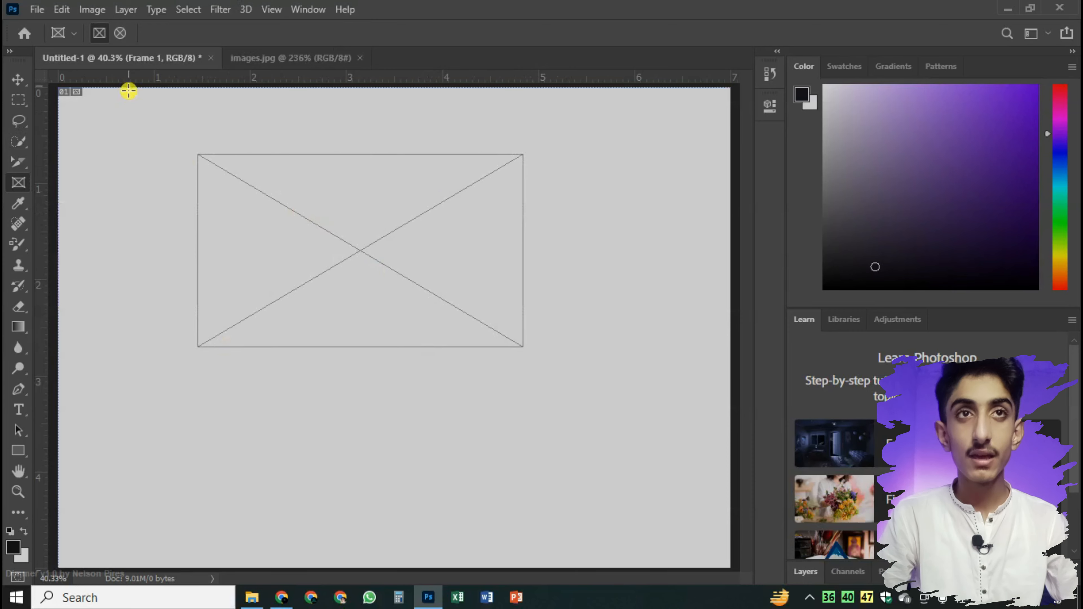
Examine the Frame tool's preset options and its rectangular and elliptical frame shapes
left_click(72, 34)
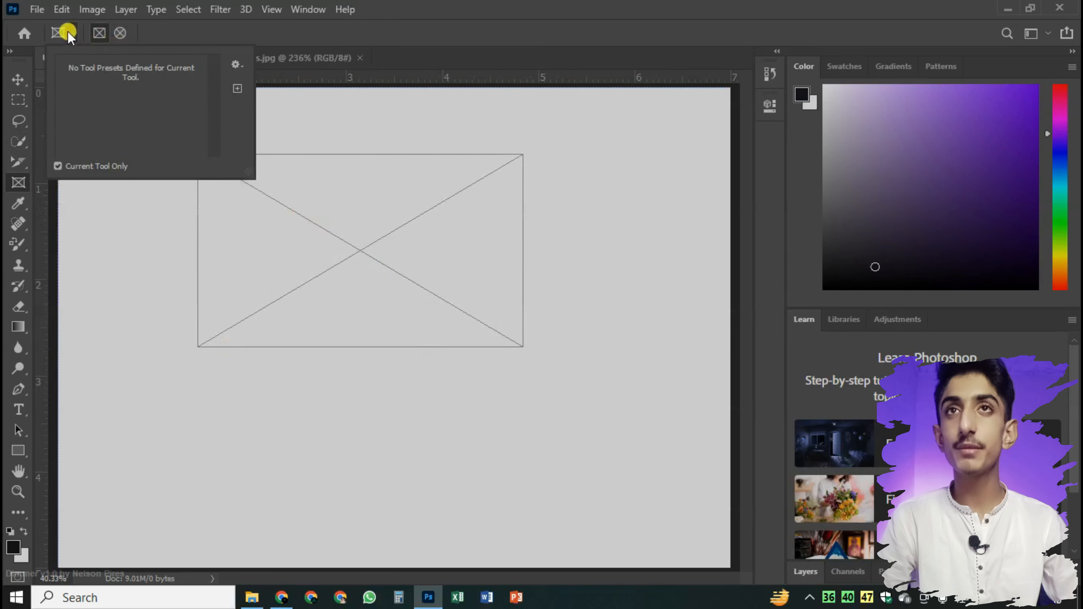
left_click(241, 65)
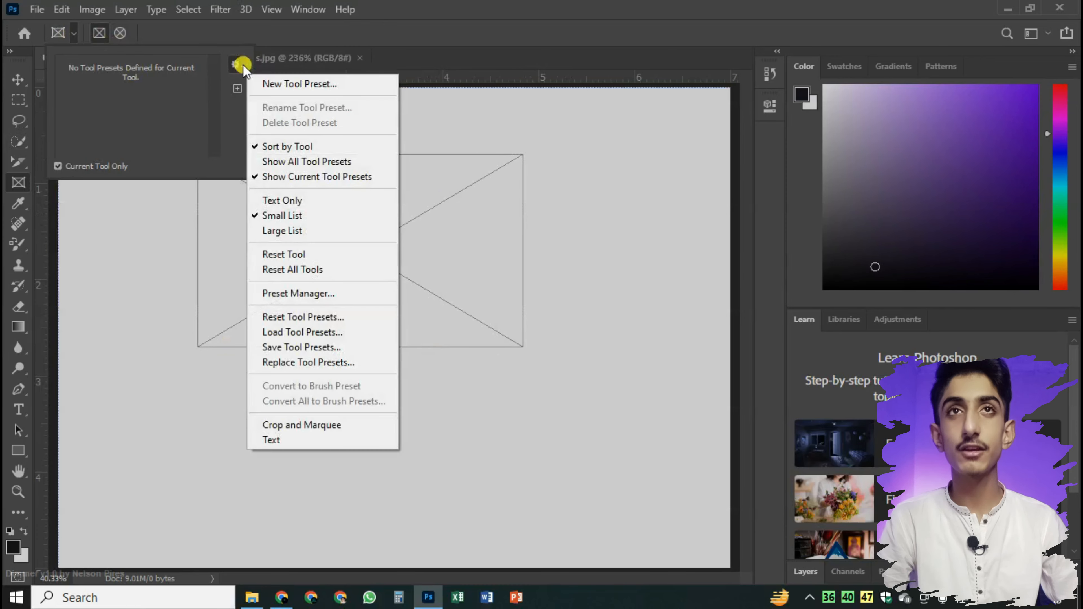
left_click(233, 65)
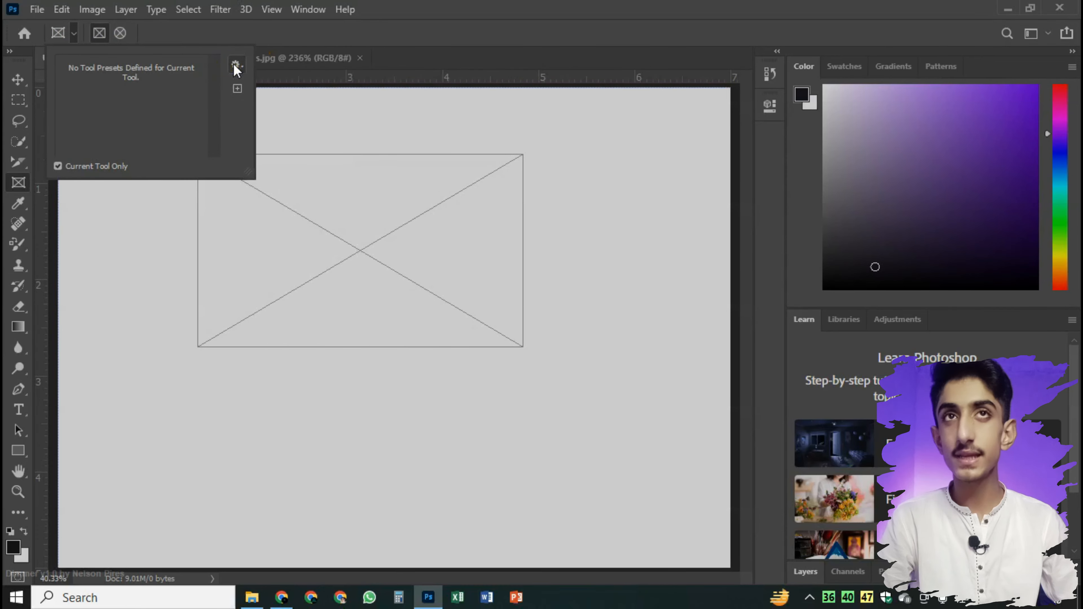
left_click(173, 39)
left_click(121, 31)
left_click(102, 33)
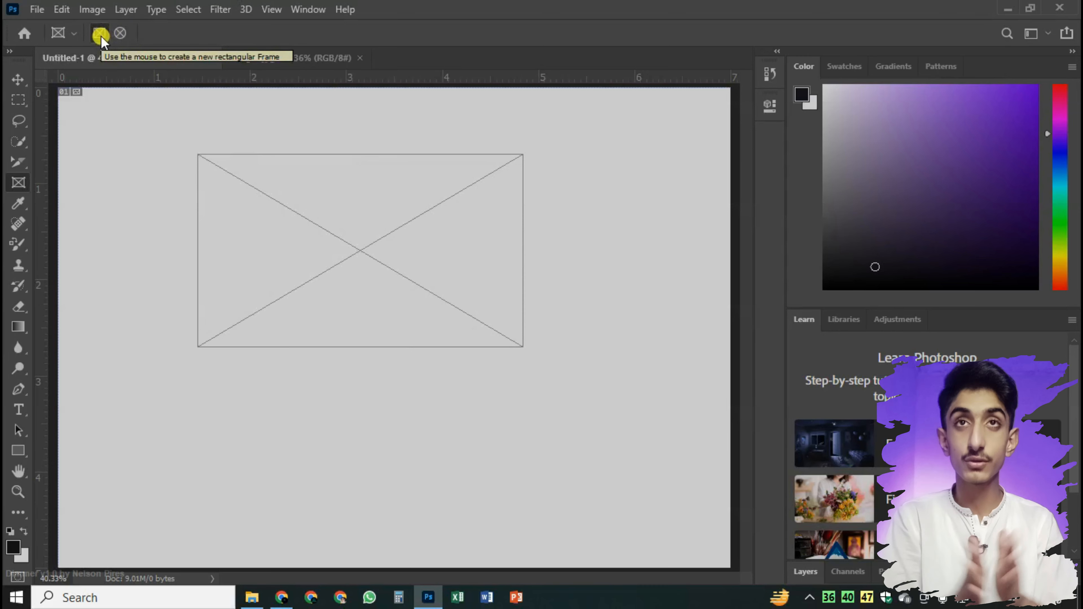
left_click(122, 33)
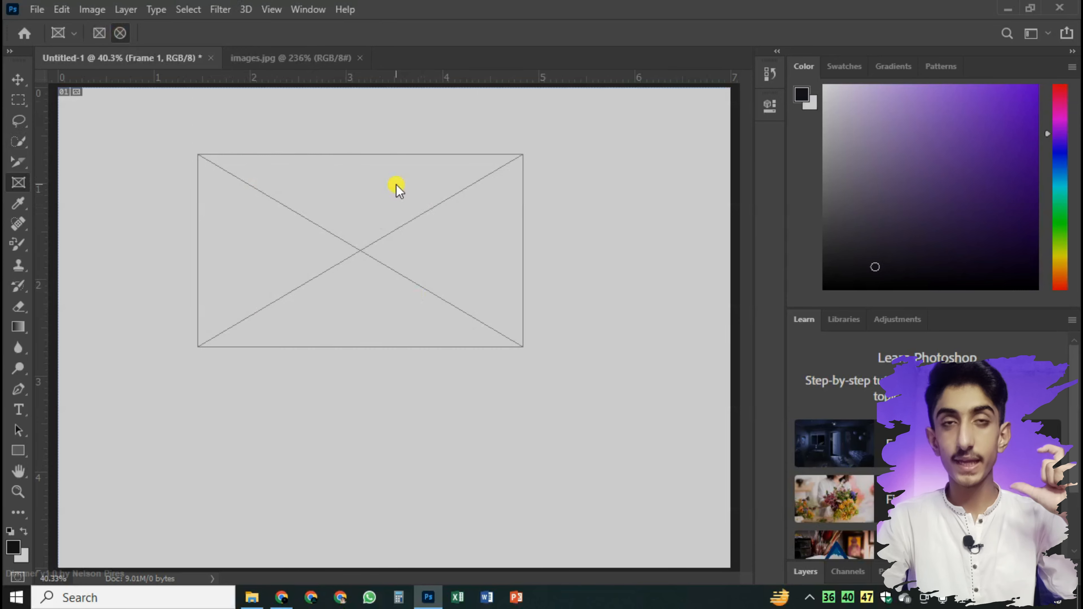
left_click(99, 34)
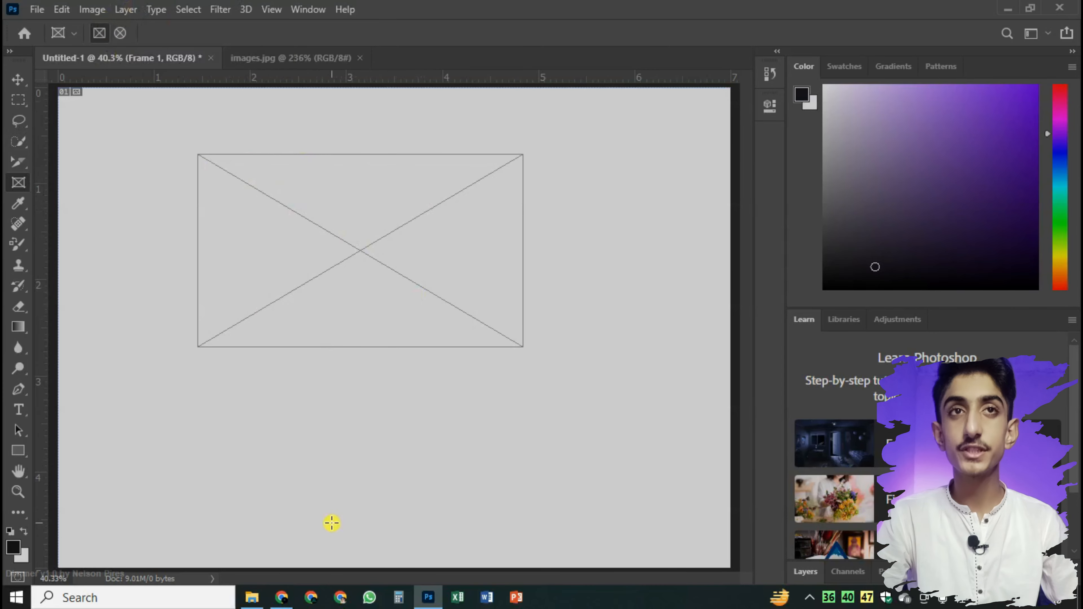
Place the LahoreKaLarka image from the Downloads folder in File Explorer into the rectangular frame
key("alt+Tab")
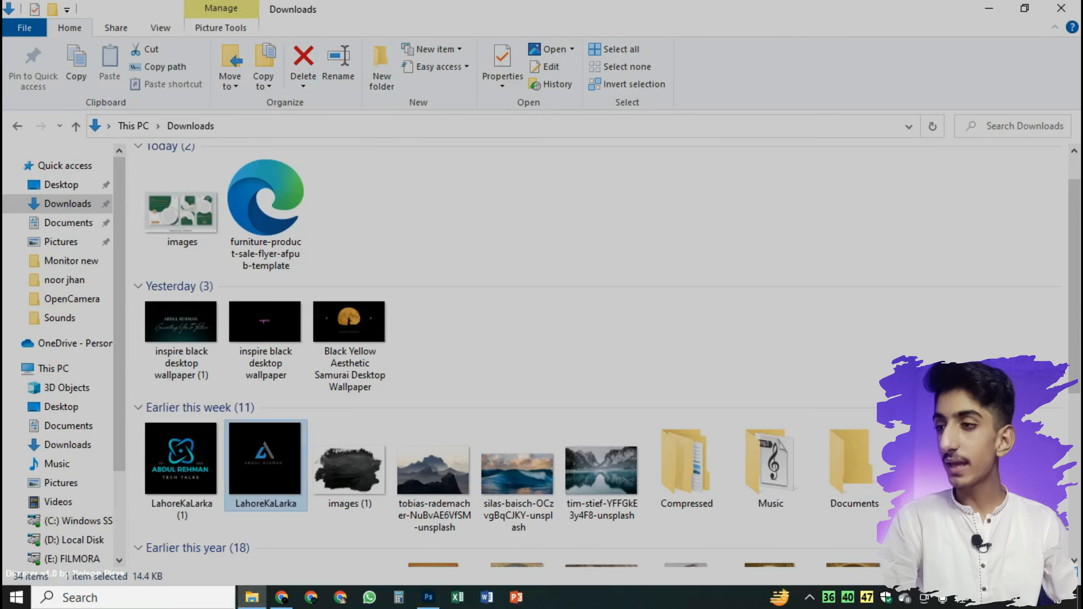
left_click_drag(267, 442, 314, 228)
left_click_drag(384, 274, 386, 271)
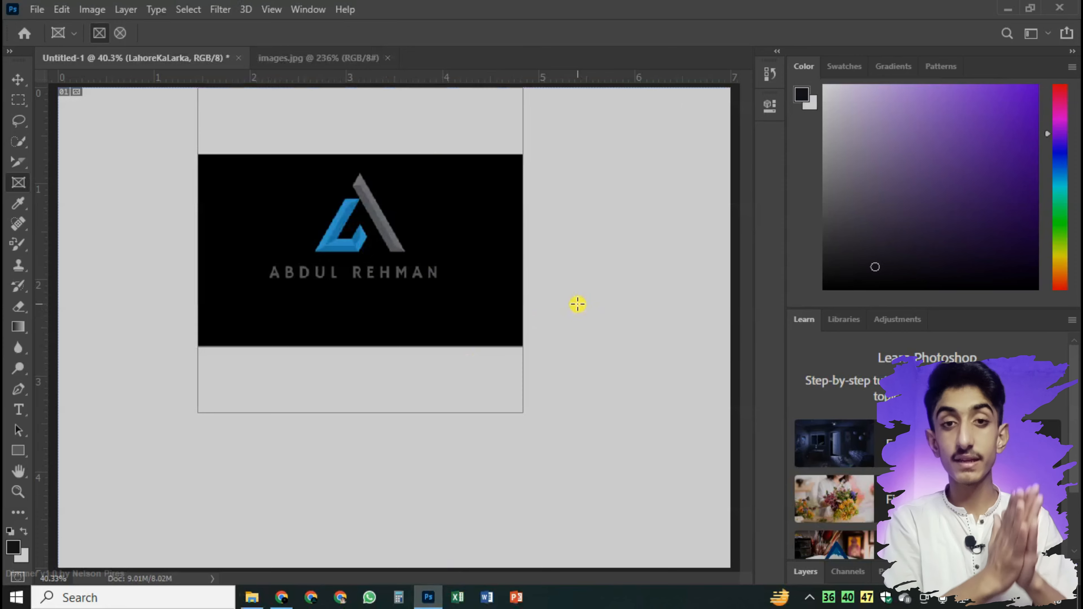
Inspect how the placed logo image is cropped by the rectangular frame's borders
scroll(382, 251, "up", 3)
scroll(382, 249, "down", 1)
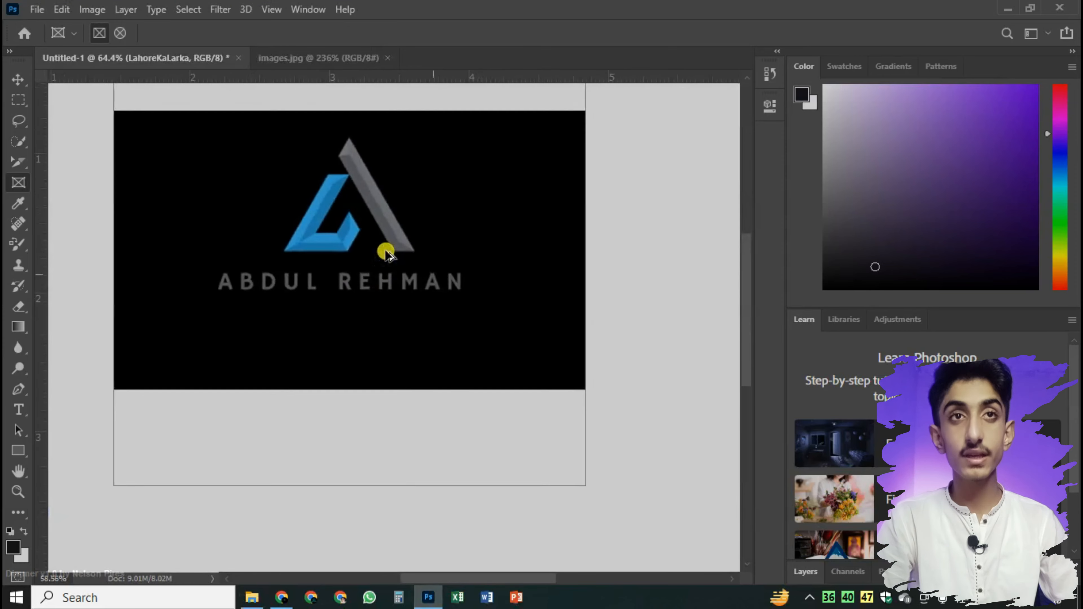
scroll(385, 249, "up", 3)
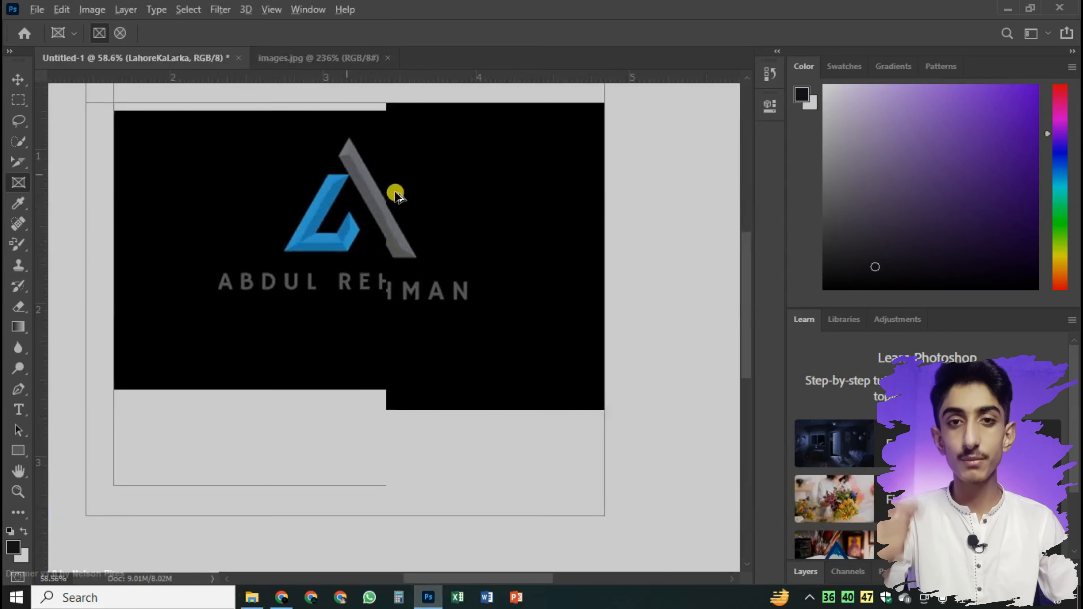
scroll(383, 216, "down", 2)
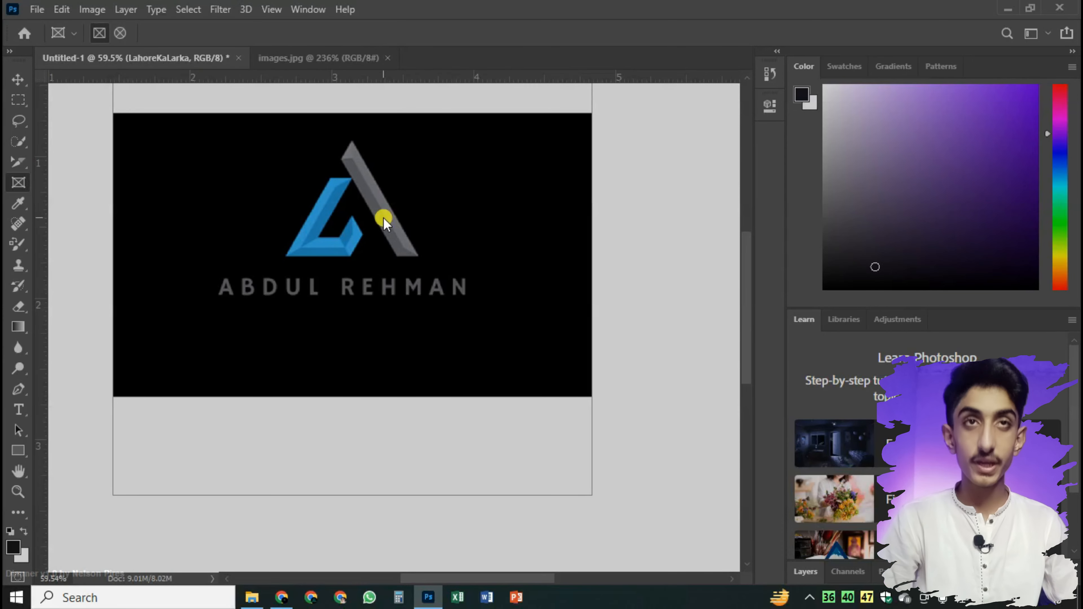
scroll(383, 218, "down", 2)
scroll(384, 218, "up", 1)
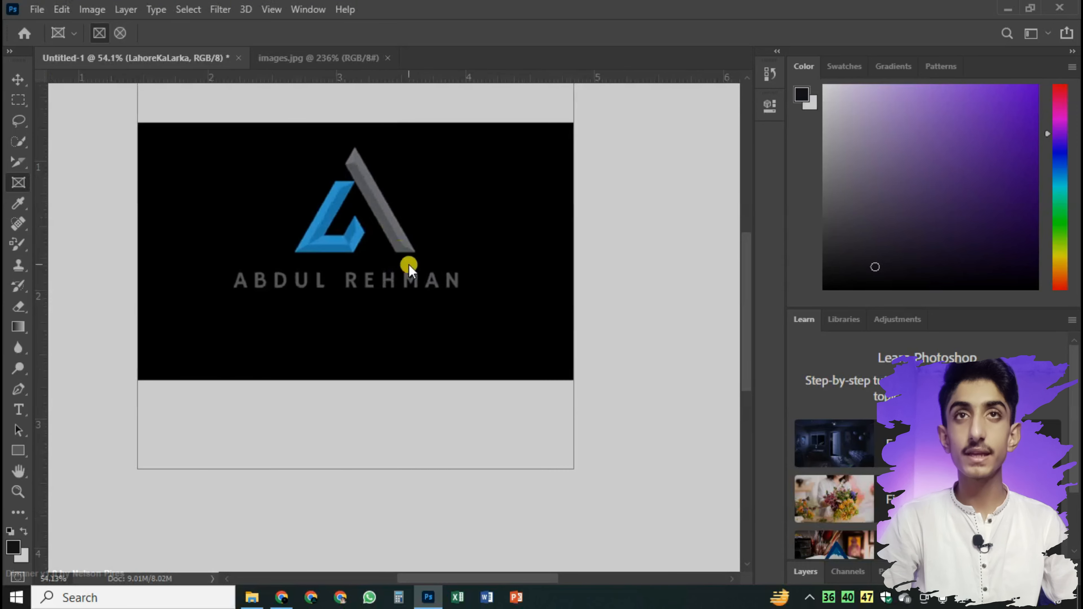
left_click_drag(601, 198, 620, 283)
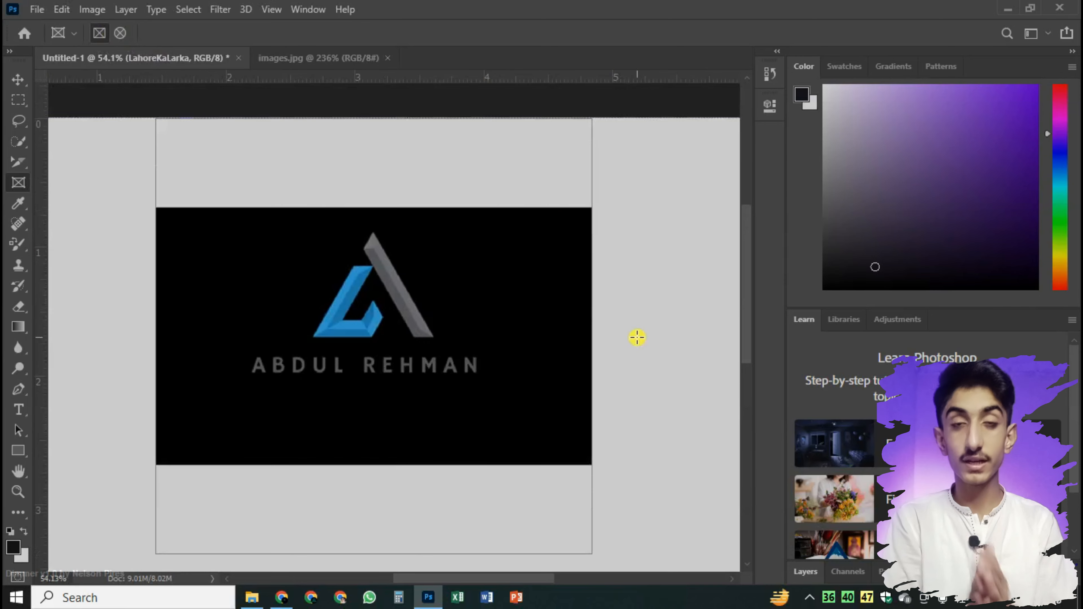
scroll(624, 334, "down", 4)
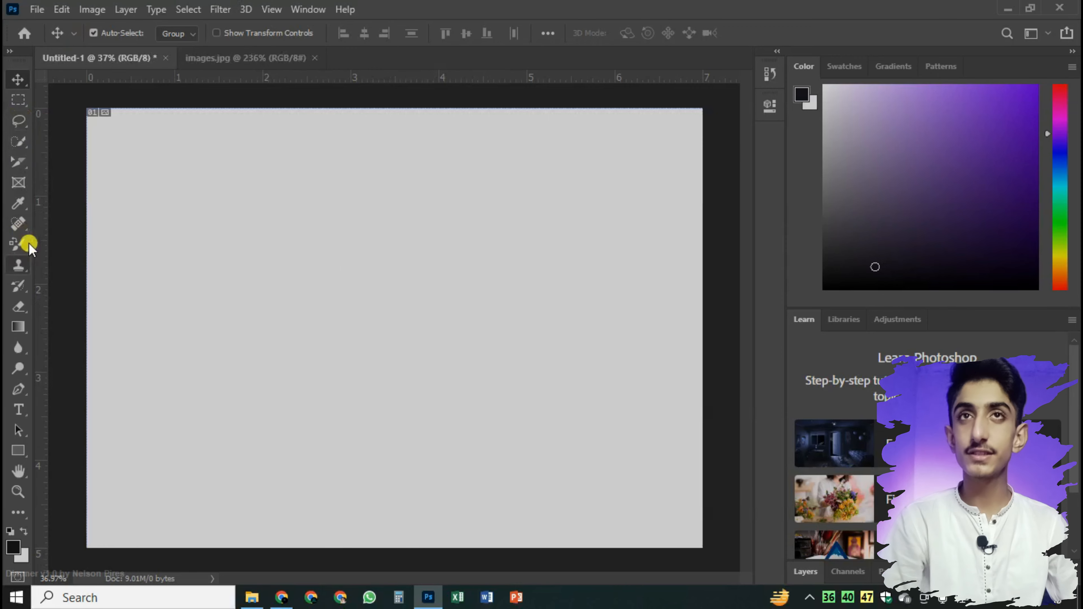
Draw a rectangular frame about 3.7 by 2 inches on the blank canvas and set the Frame tool to the elliptical shape
left_click(20, 184)
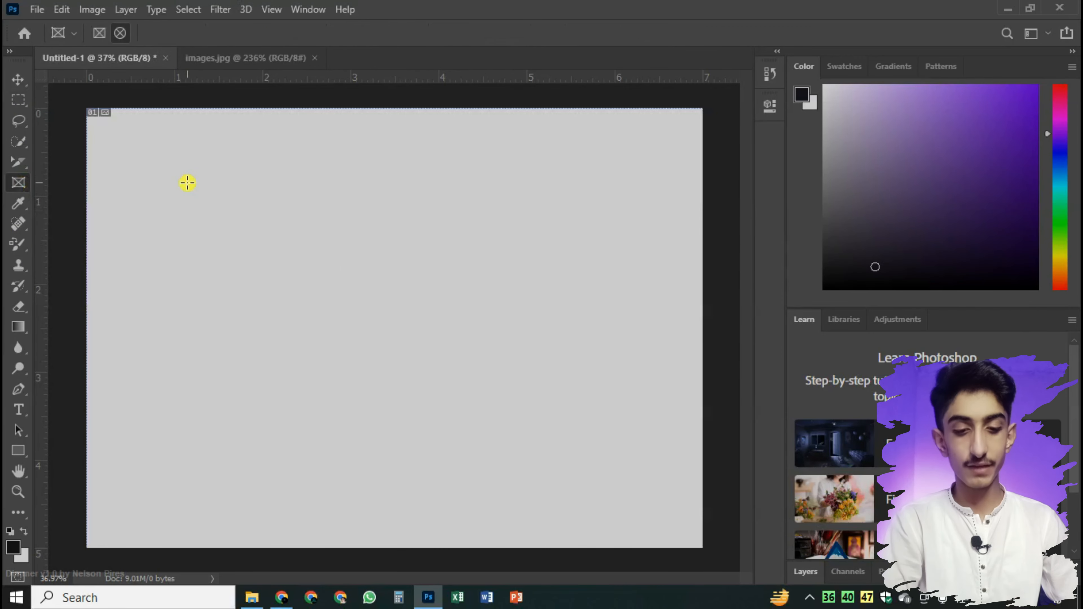
left_click_drag(180, 179, 510, 355)
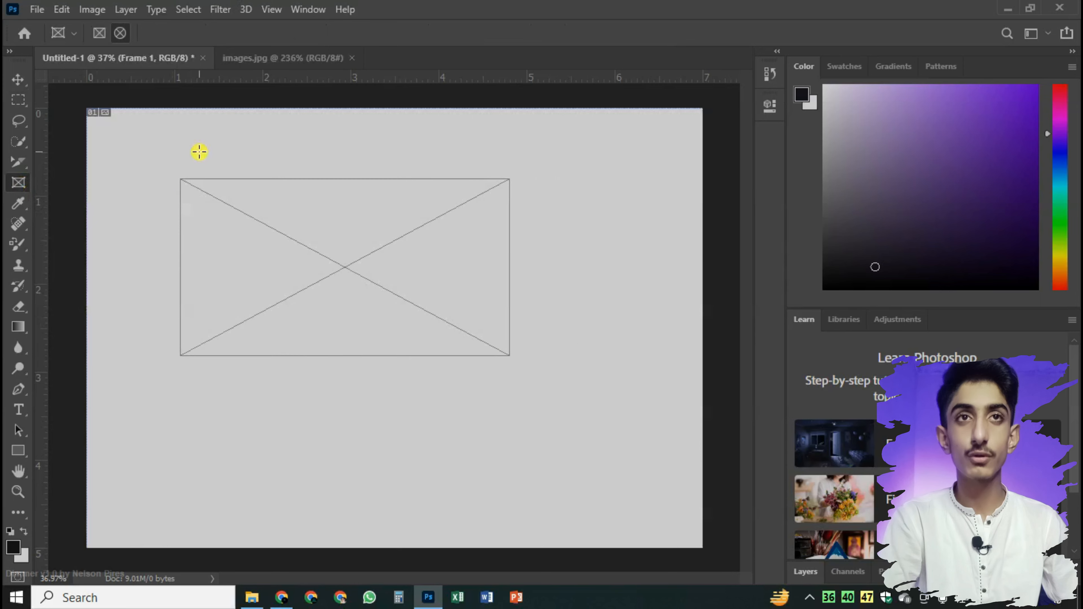
left_click(118, 33)
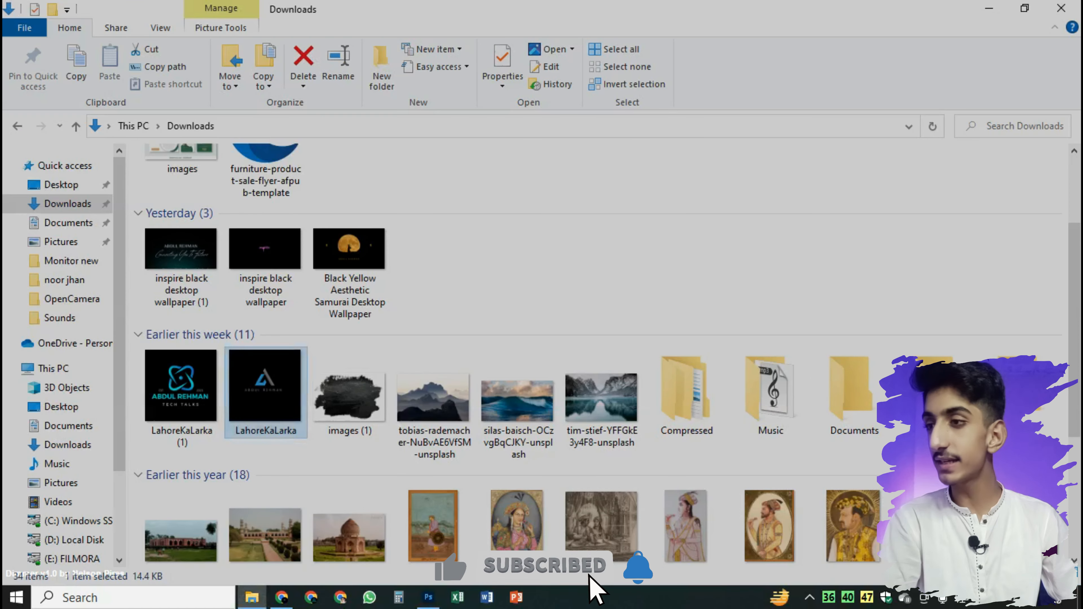
left_click(269, 372)
left_click_drag(268, 372, 345, 283)
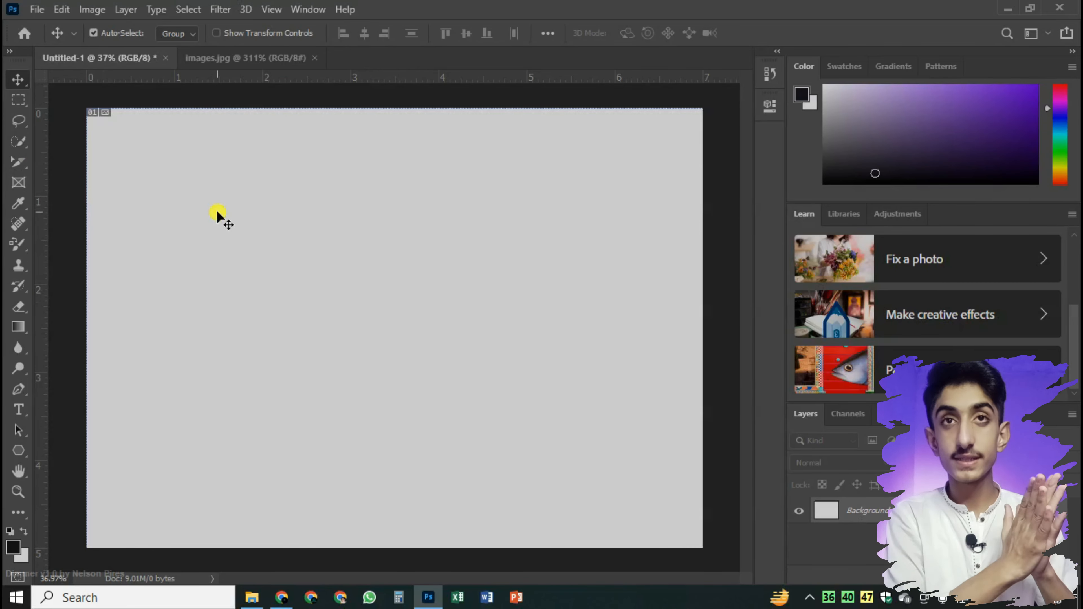
Draw a filled five-sided polygon about 966 by 969 px and move it to the middle of the canvas
left_click(21, 449)
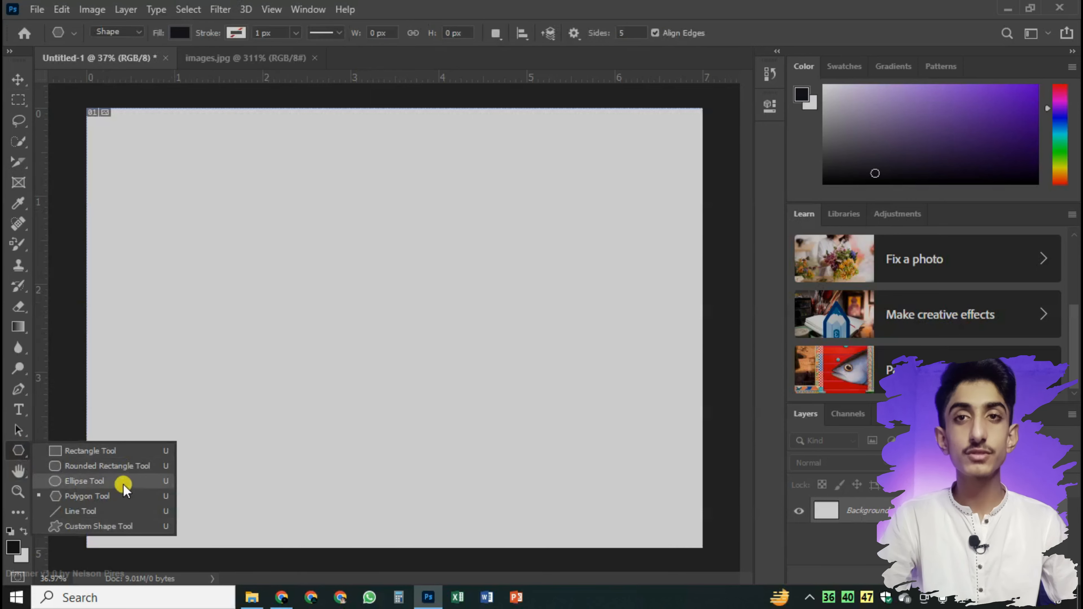
left_click(127, 500)
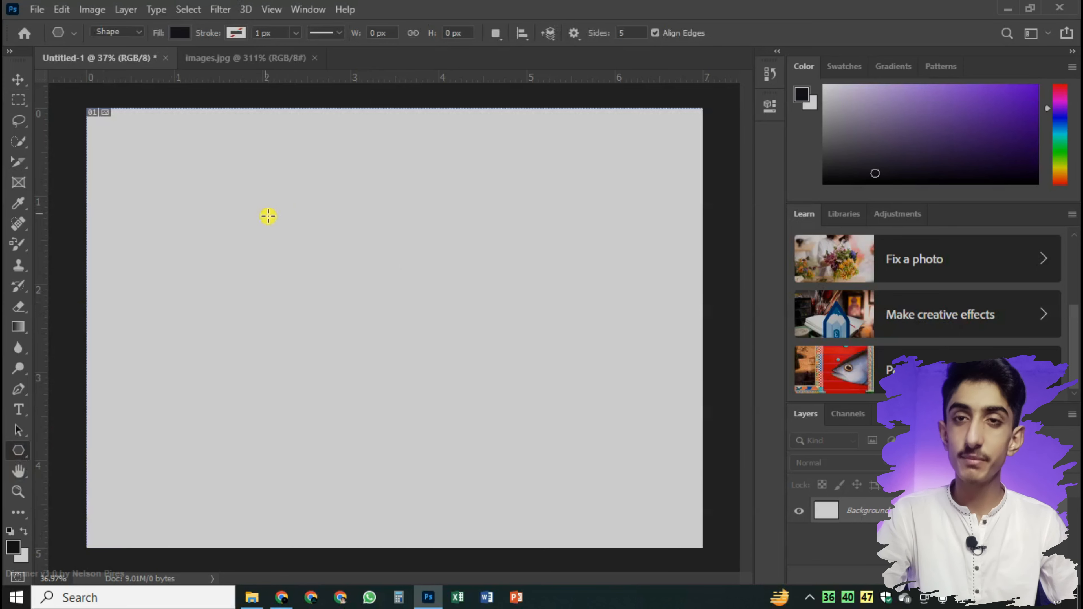
left_click_drag(297, 237, 434, 308)
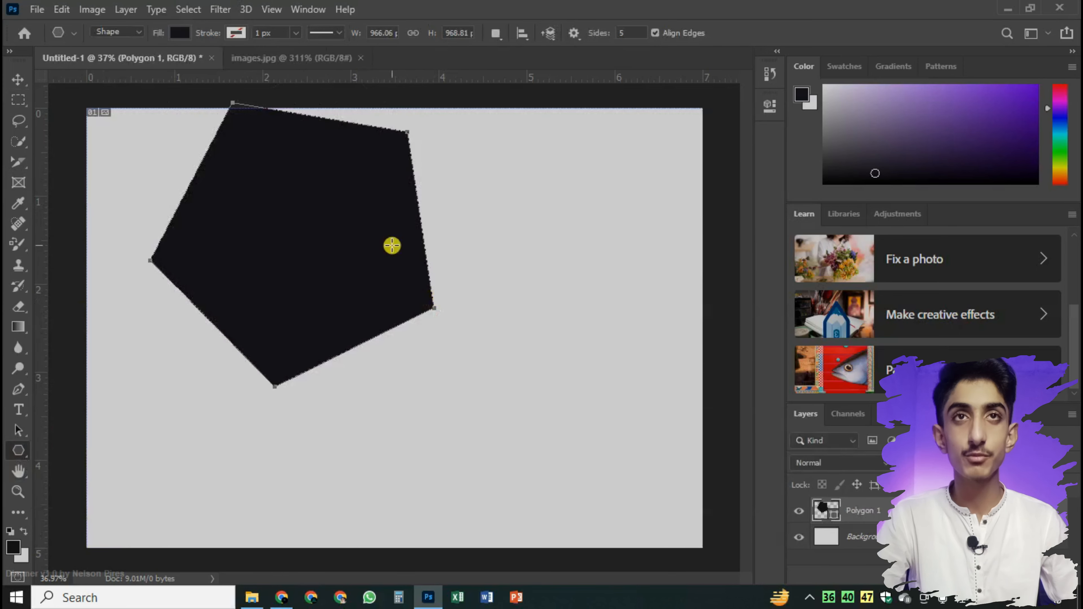
left_click(18, 79)
left_click_drag(262, 186, 345, 269)
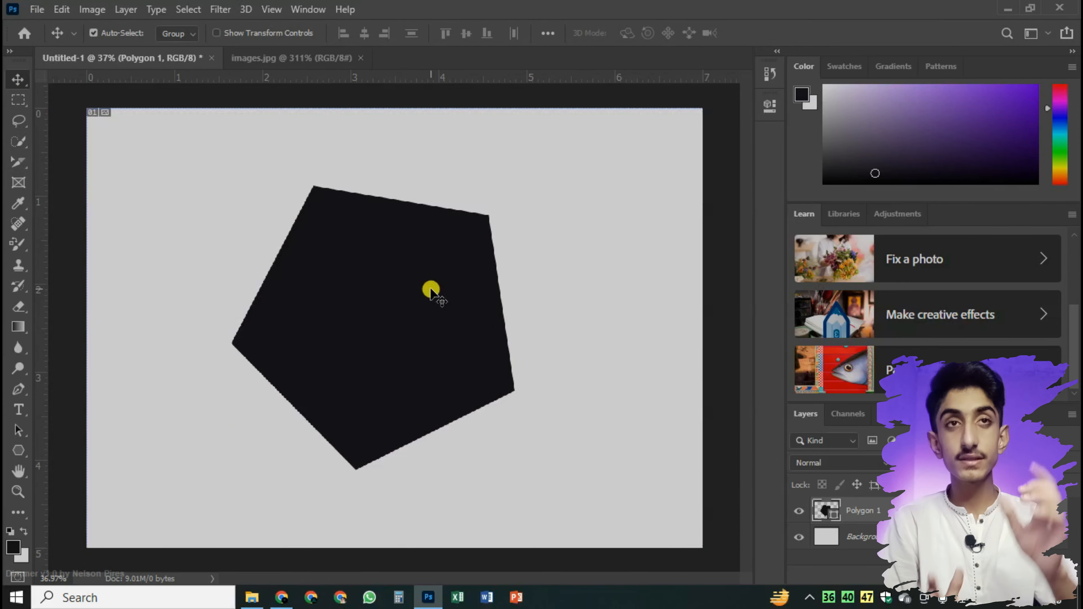
Convert the polygon shape layer to a frame, keeping the suggested name and size
right_click(896, 511)
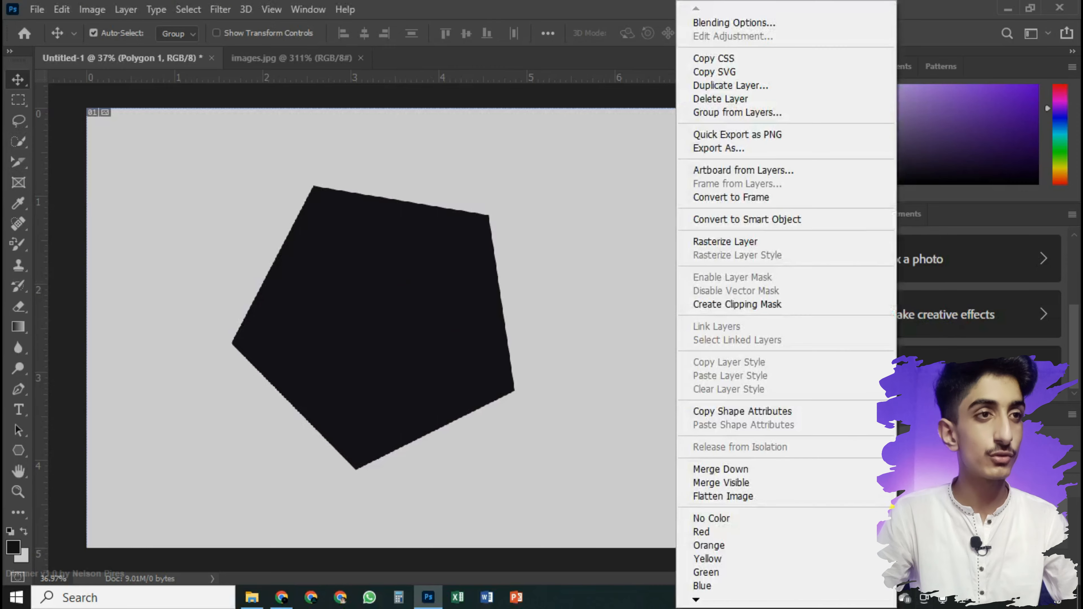
left_click(754, 200)
left_click_drag(479, 173, 318, 178)
left_click_drag(235, 207, 204, 207)
left_click(233, 207)
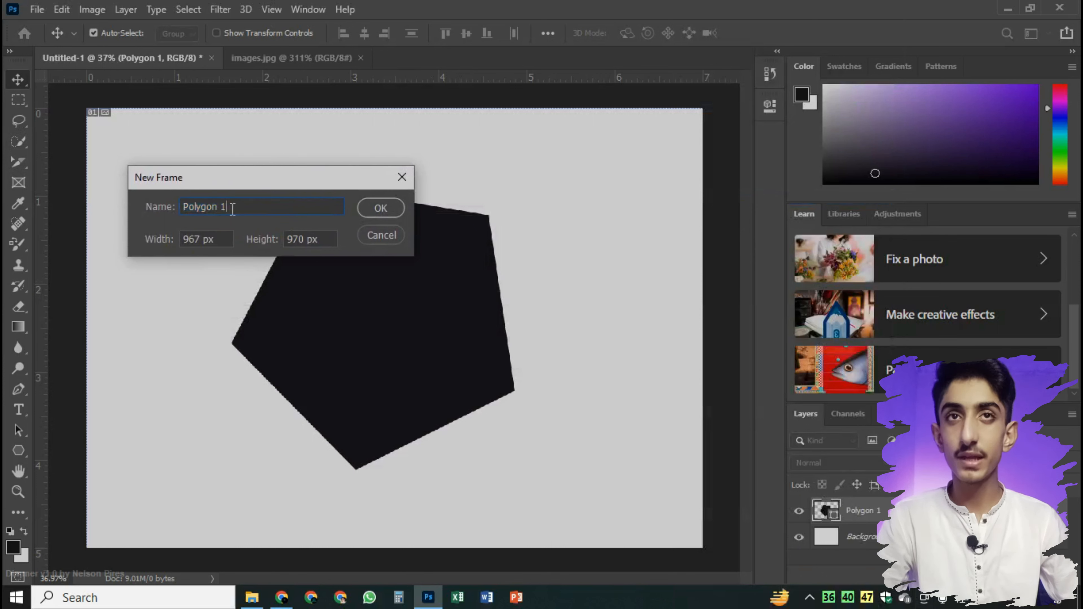
left_click(381, 209)
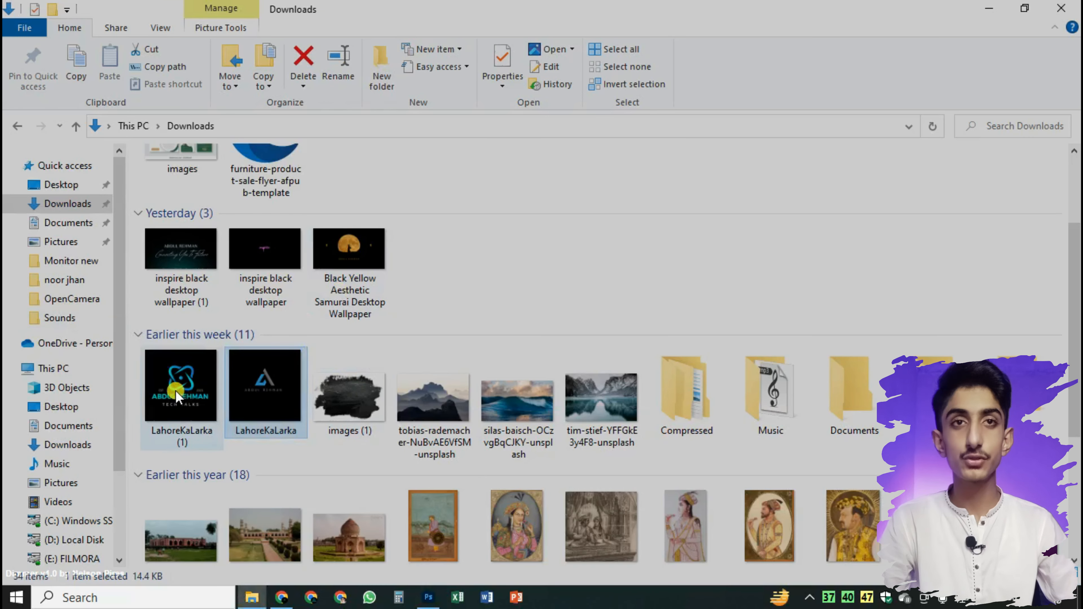
Place the Black Yellow Aesthetic Samurai Desktop Wallpaper image from the Downloads folder in File Explorer into the polygon frame
scroll(358, 341, "up", 2)
left_click_drag(349, 337, 375, 282)
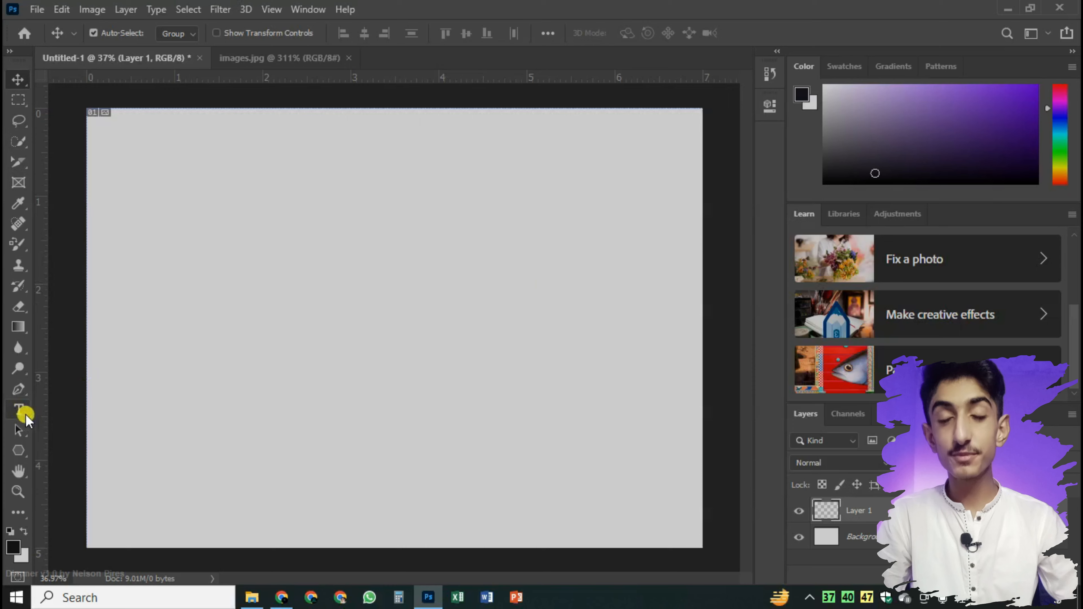
Create a horizontal text box across the canvas reading "Be nice to me you may need teach support someday"
left_click(19, 450)
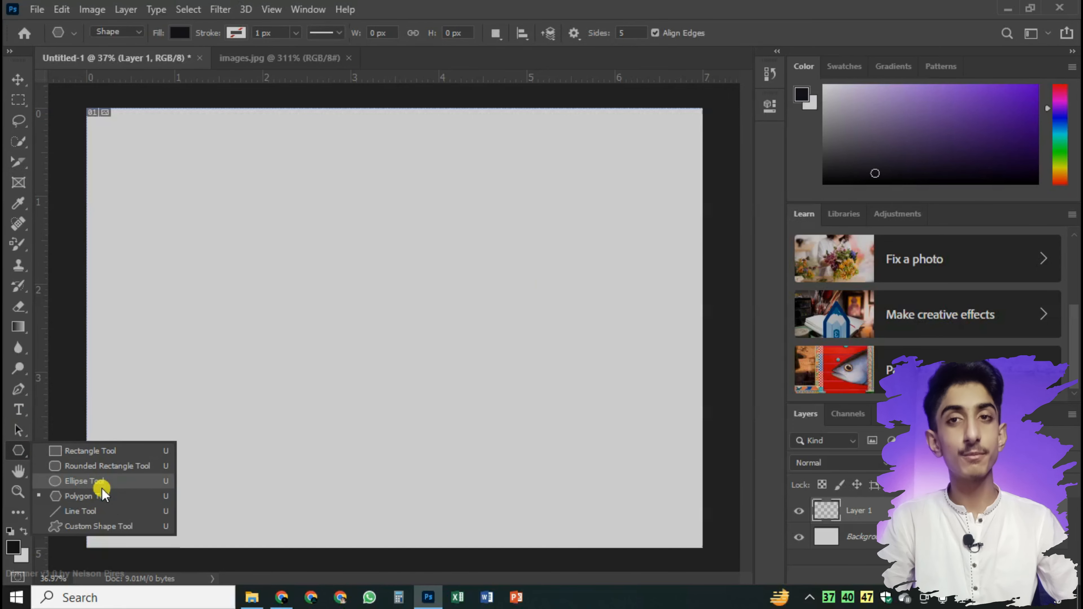
left_click(17, 456)
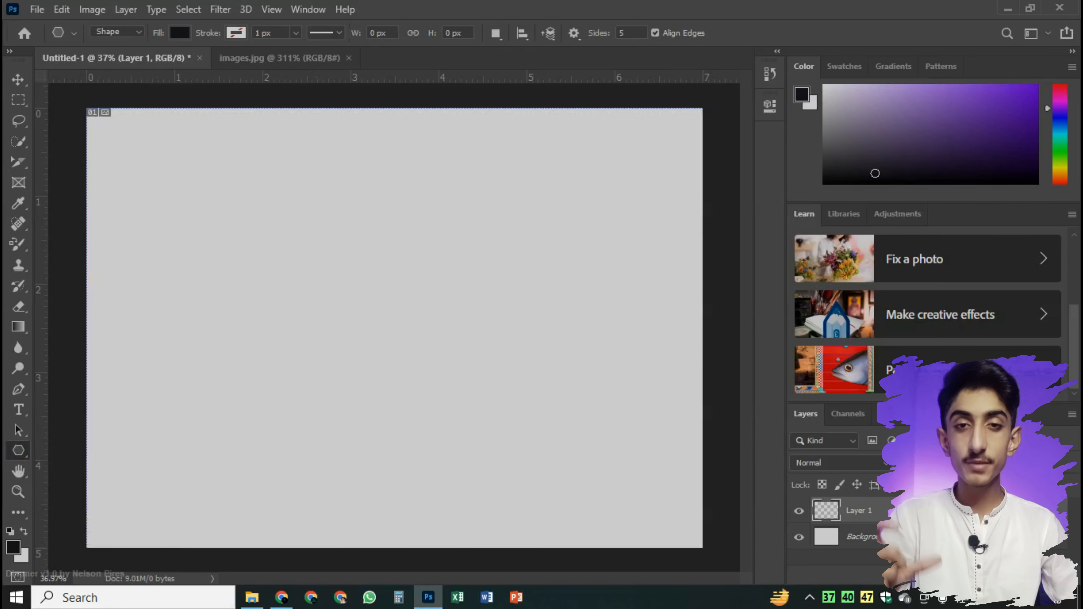
left_click(19, 410)
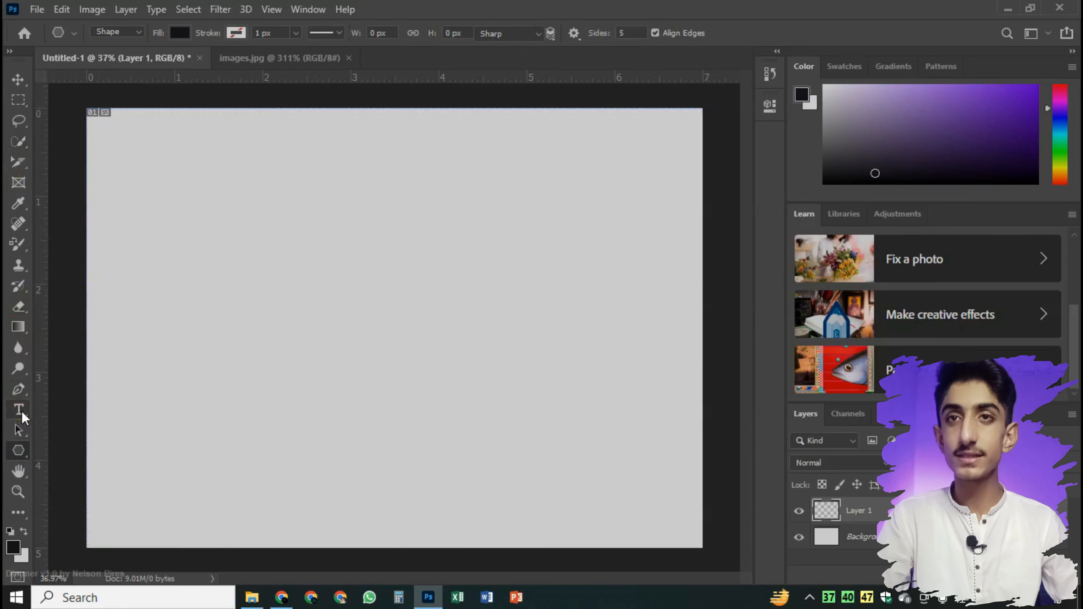
left_click_drag(182, 246, 633, 300)
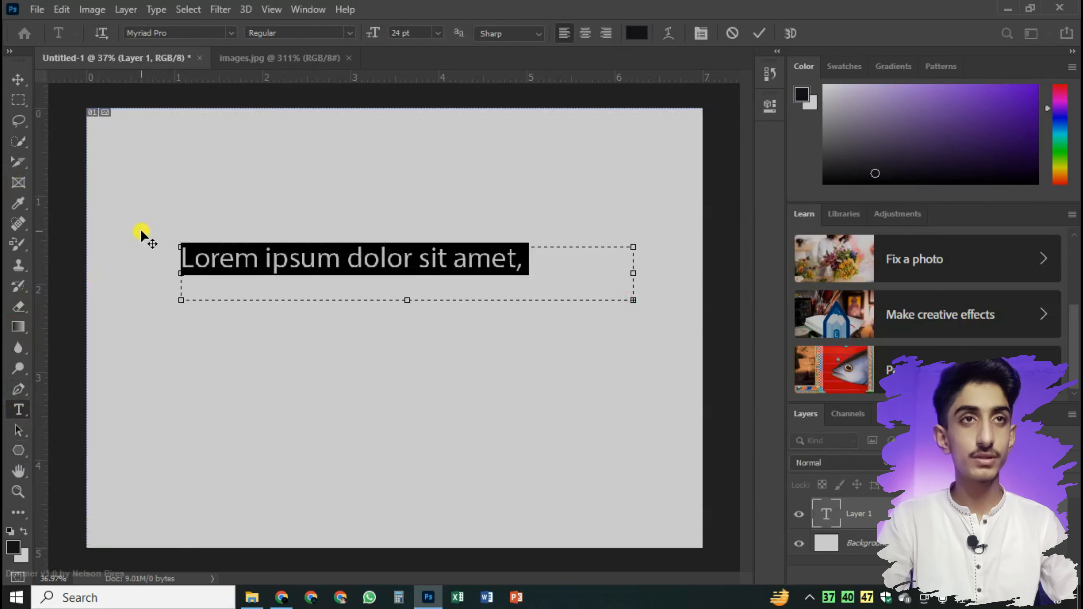
left_click_drag(603, 261, 145, 256)
key("BackSpace")
Change the font of the whole sentence in the text box to Impact
key("ctrl+a")
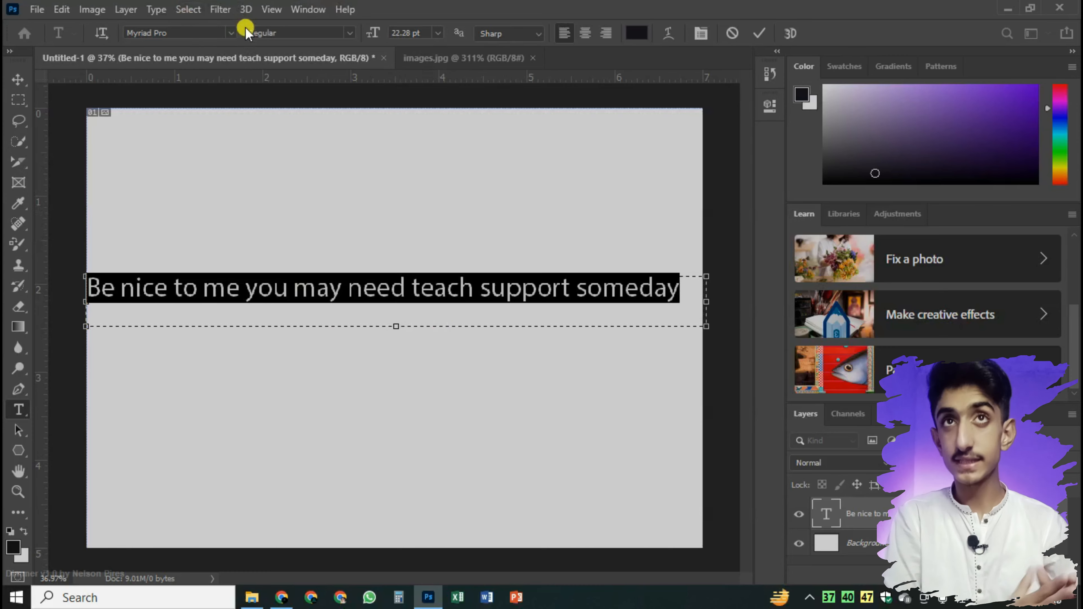
left_click(231, 33)
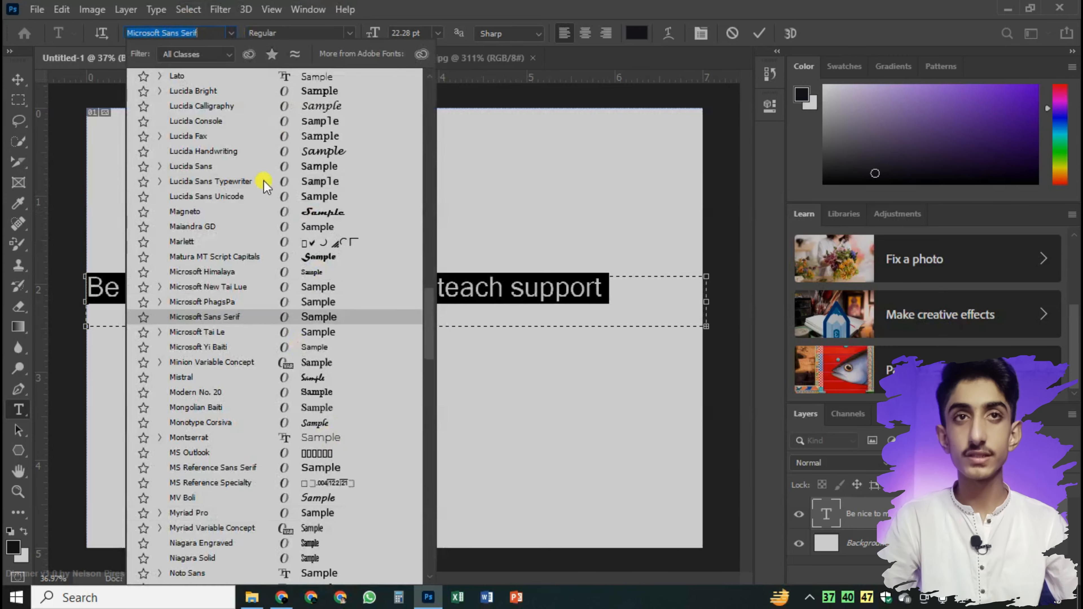
scroll(316, 213, "up", 3)
scroll(326, 209, "up", 1)
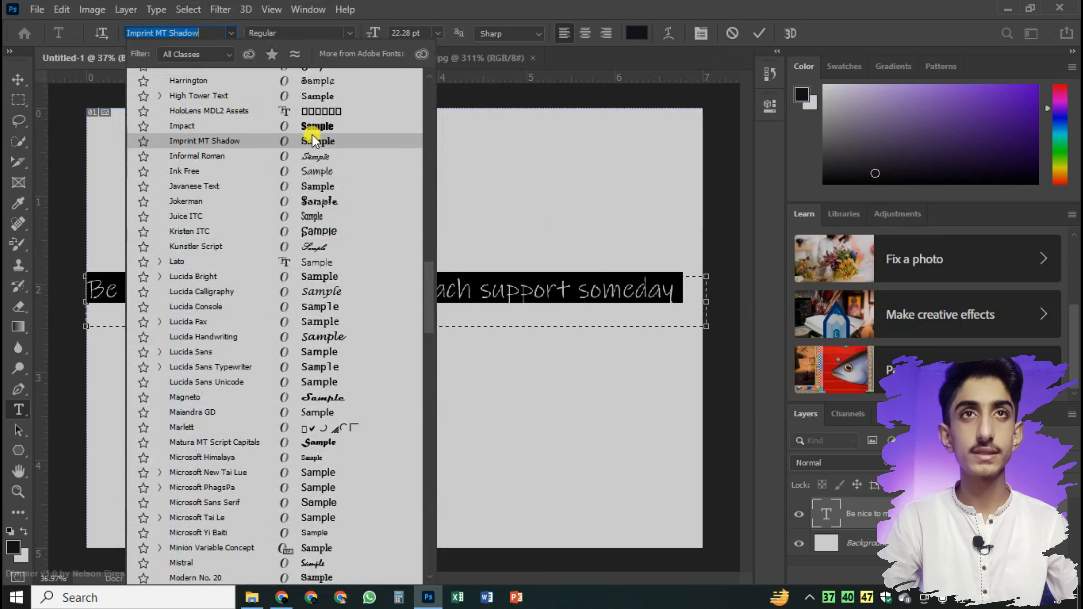
left_click(329, 127)
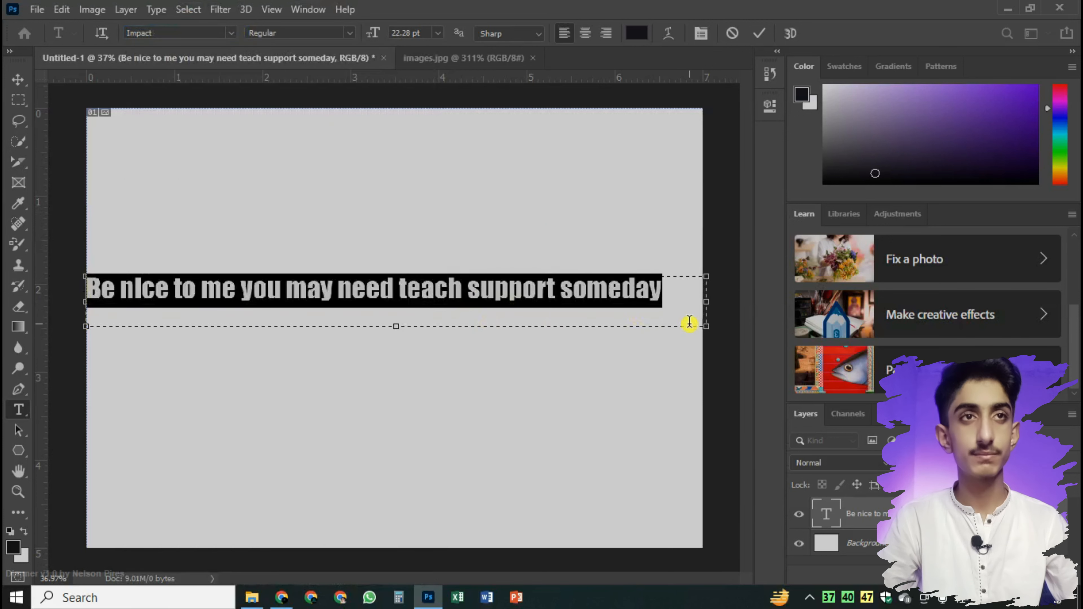
Move the finished text with the Move tool so it sits centred between the canvas's side edges
left_click(18, 79)
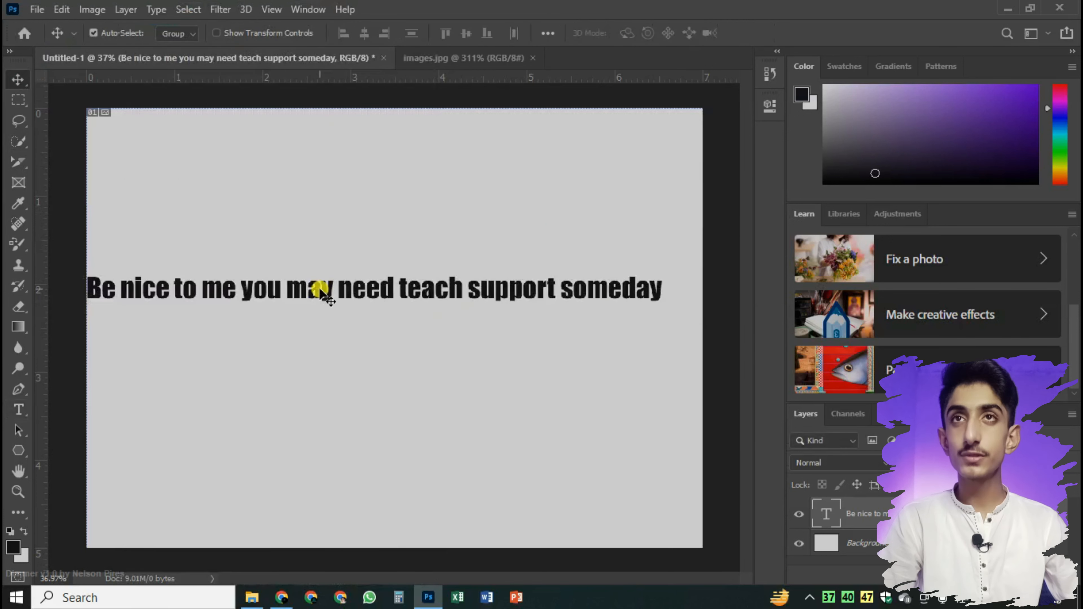
left_click_drag(319, 288, 340, 293)
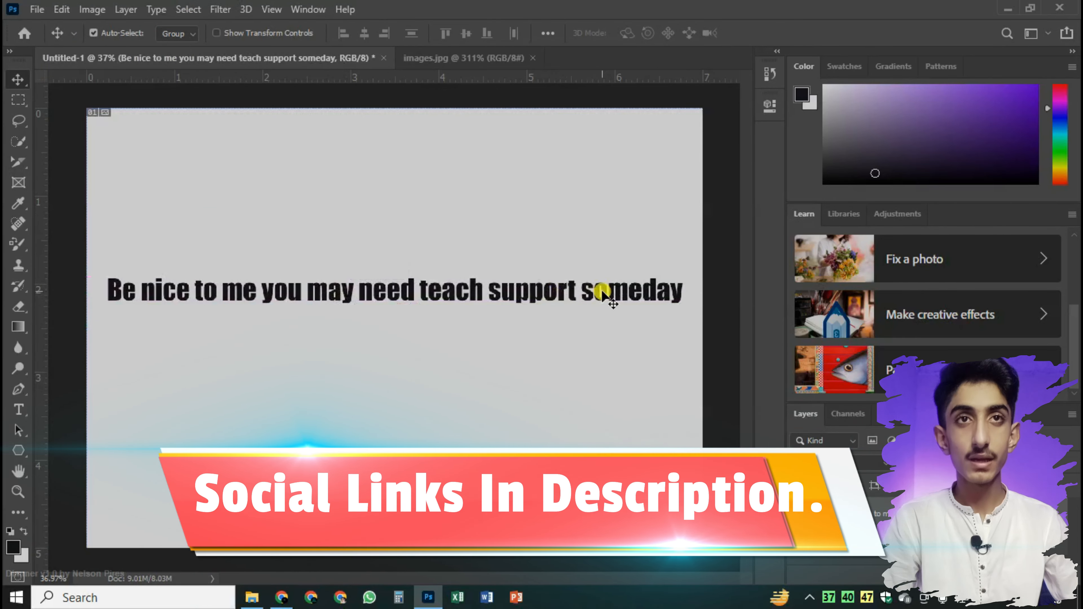
key("F11")
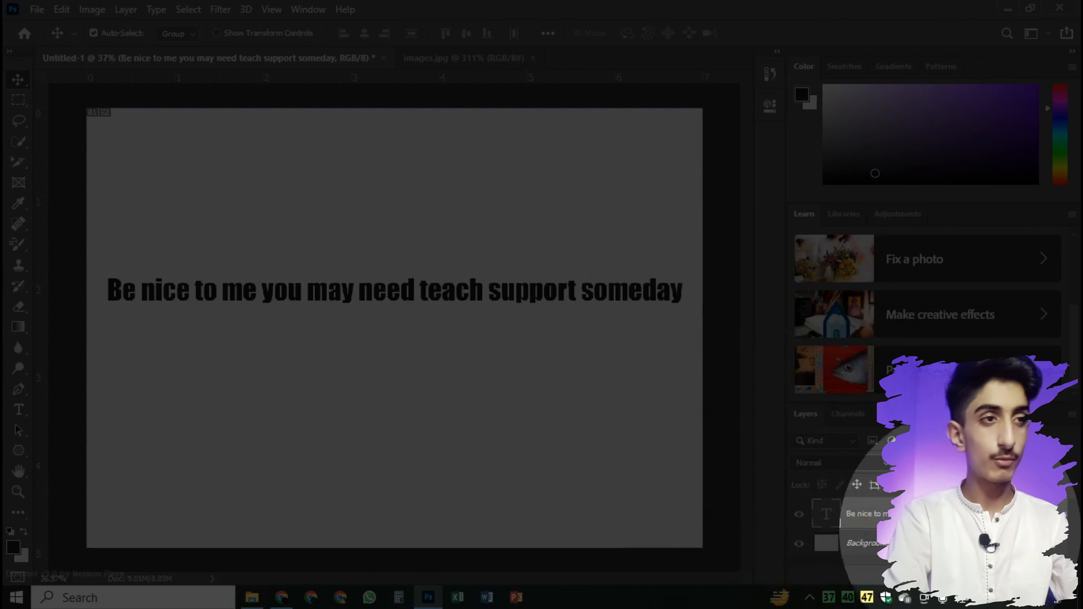
key("F11")
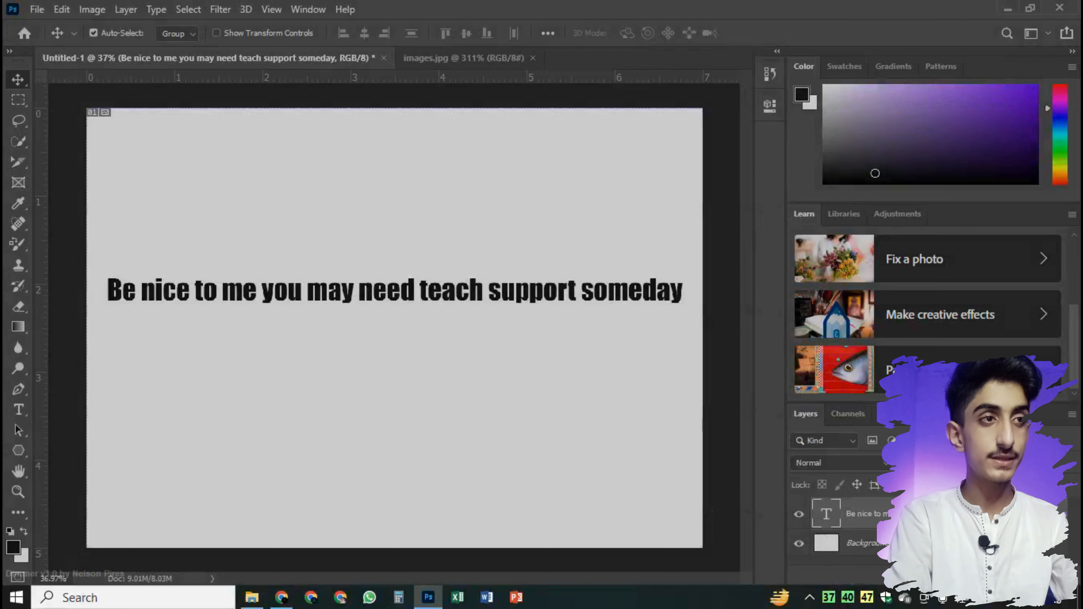
Convert the text layer to a frame, keeping the suggested name and the 1960 by 85 px size
right_click(938, 514)
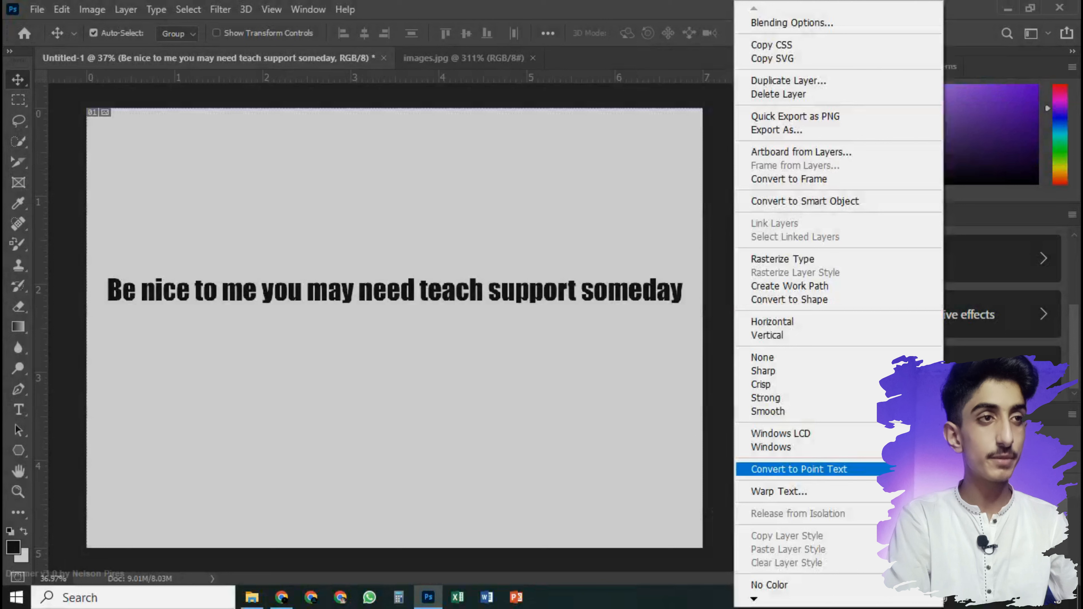
left_click(827, 187)
left_click_drag(320, 186, 337, 170)
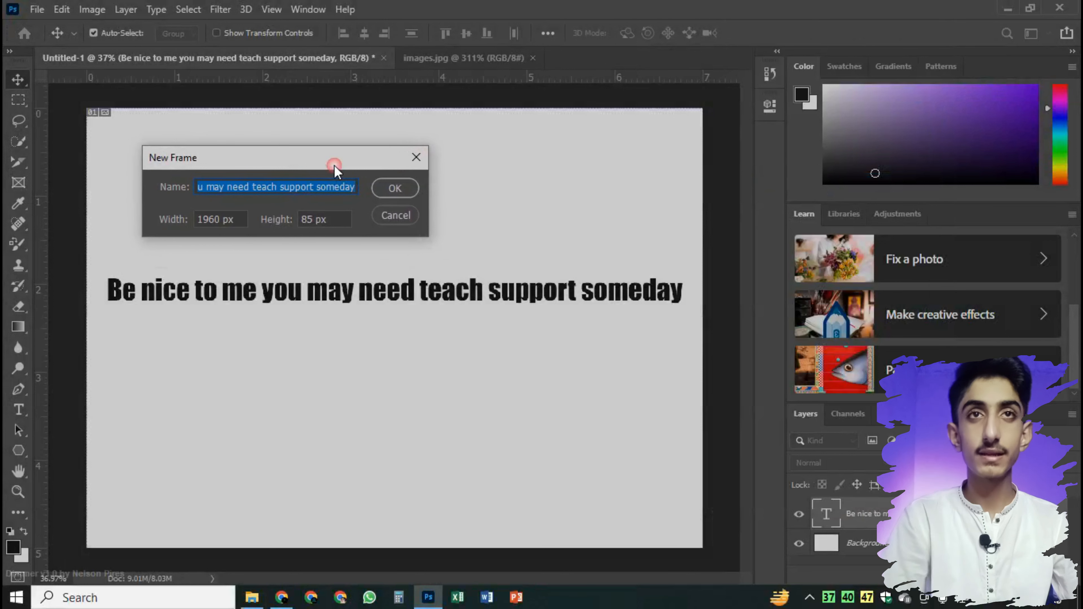
left_click(395, 188)
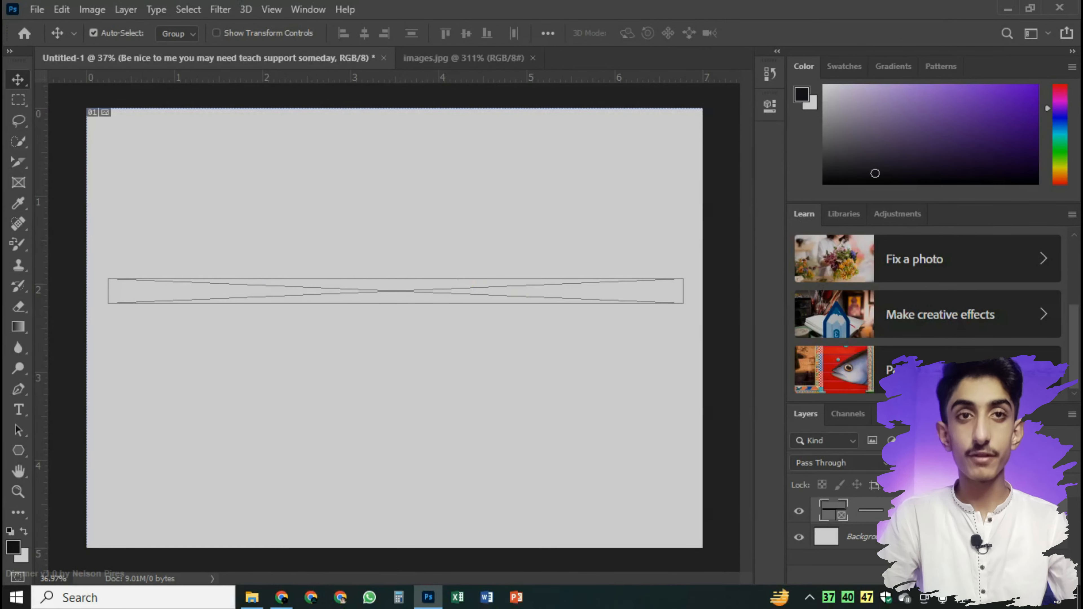
Place the mountain photo ending in NuBvAE6VfSM-unsplash from the Downloads folder in File Explorer into the text frame
left_click(252, 597)
scroll(363, 403, "down", 5)
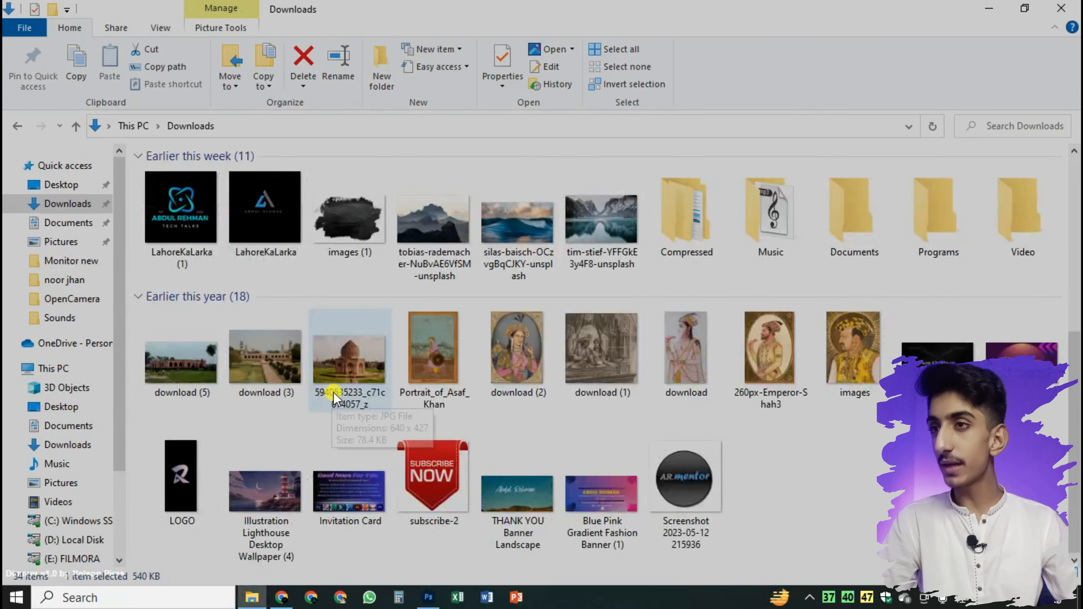
scroll(846, 411, "up", 3)
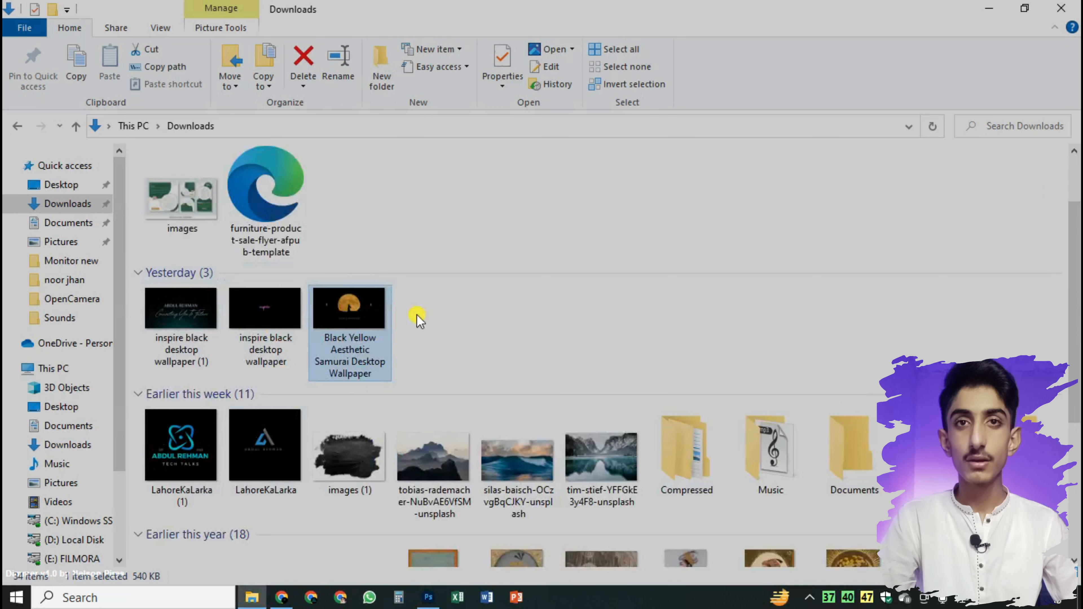
left_click(436, 508)
left_click_drag(440, 546, 408, 292)
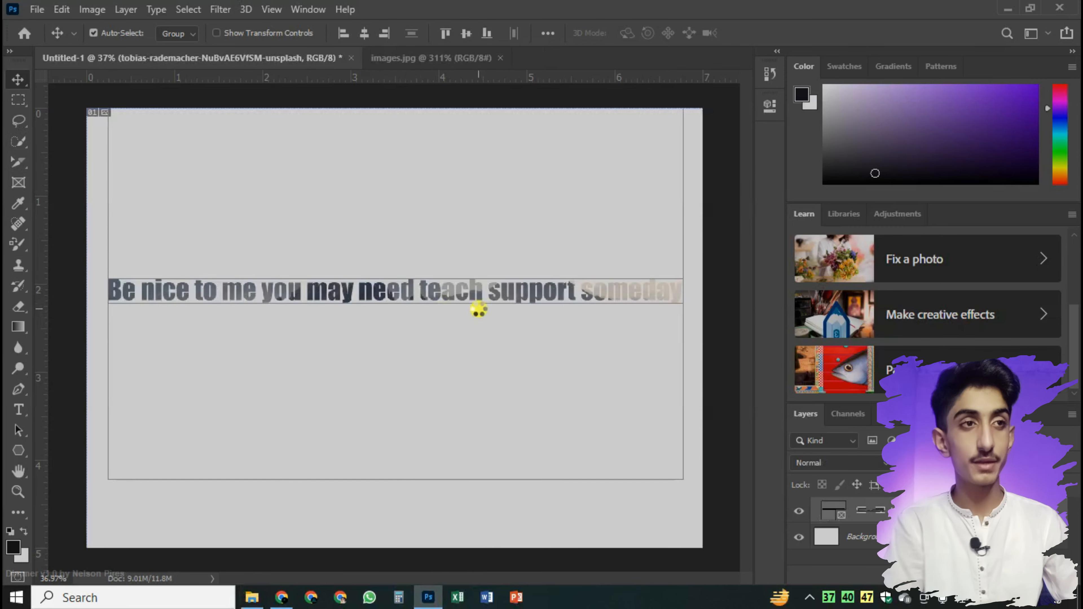
Nudge the mountain photo to the left and down inside the text frame
key("shift+Left")
key("shift+Left")
key("shift+Left")
key("shift+Left")
key("shift+Left")
key("shift+Left")
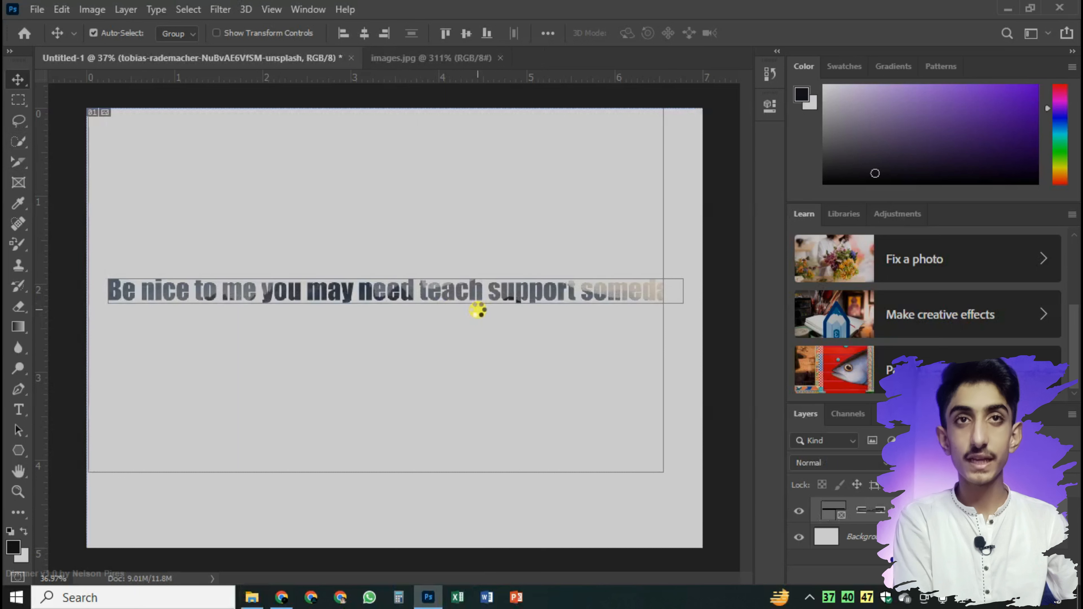
key("shift+Down")
key("shift+Down")
key("shift+Down")
key("shift+Down")
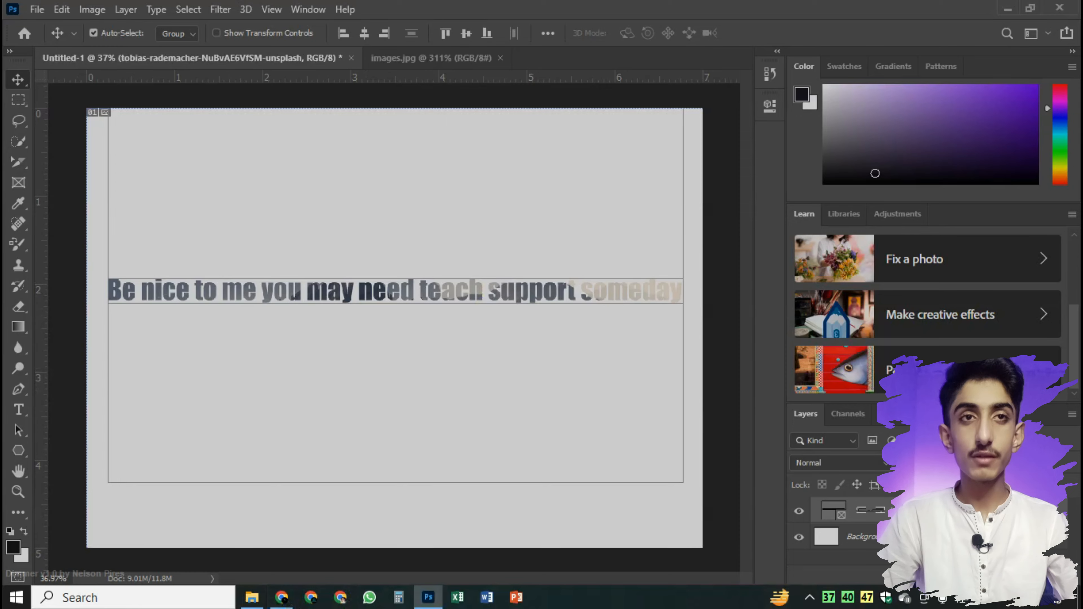
Replace the text frame's photo with Illustration Lighthouse Desktop Wallpaper (4) from the Downloads folder in File Explorer
key("alt+Tab")
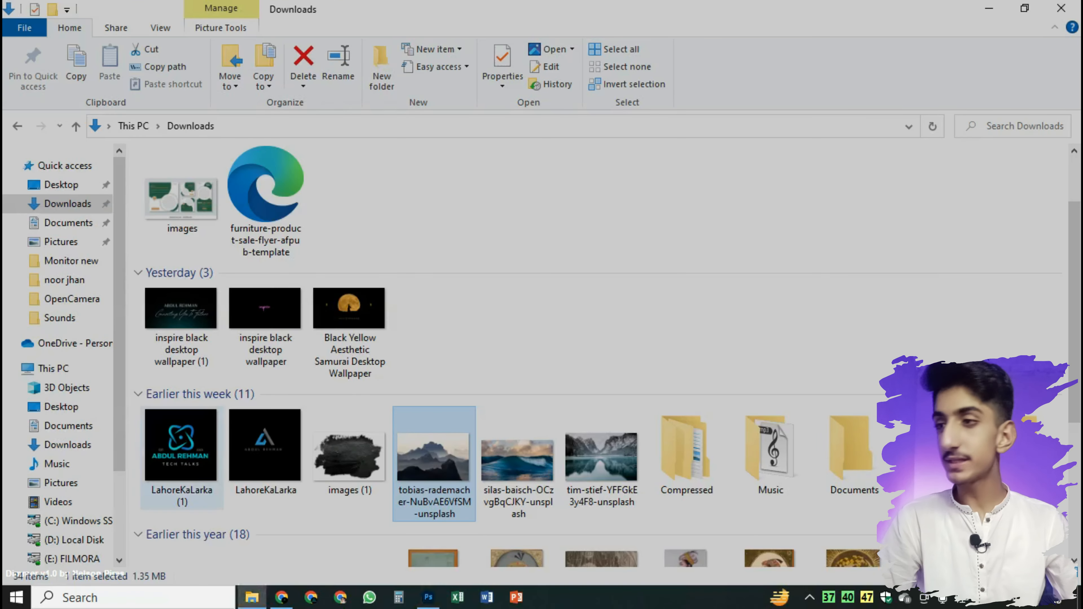
scroll(648, 499, "down", 3)
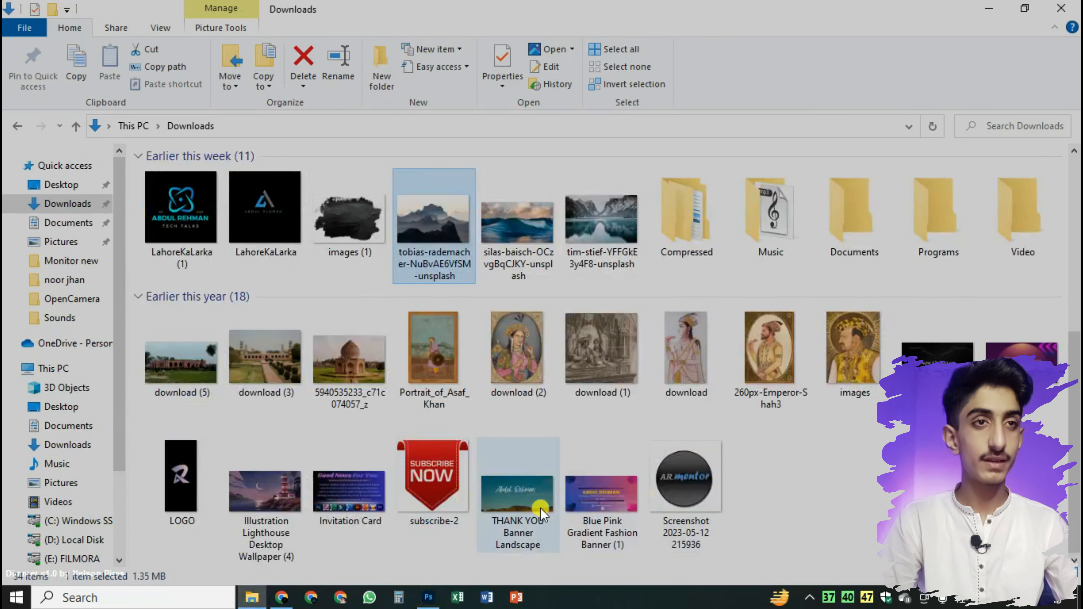
left_click(281, 521)
left_click_drag(282, 521, 463, 291)
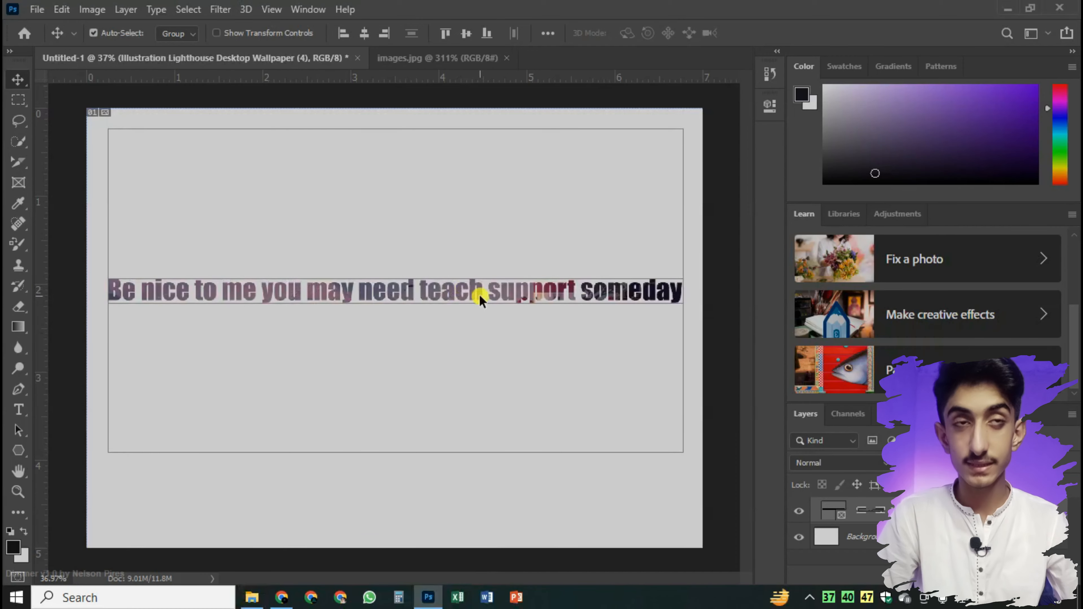
Try to scale the lighthouse text frame down to about 99.33% from its upper-left corner
left_click(545, 307)
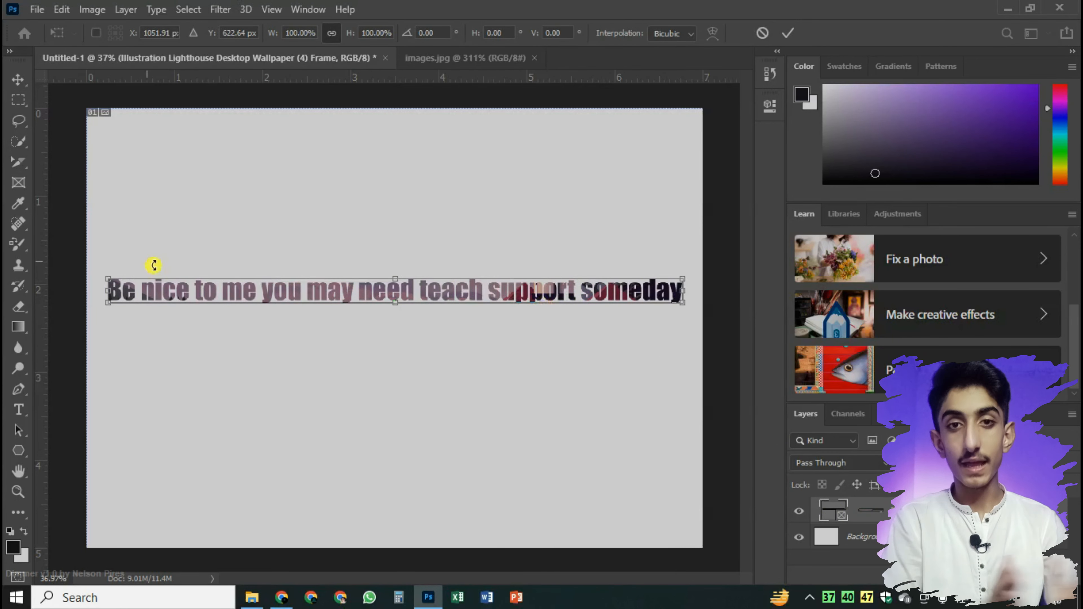
left_click_drag(109, 278, 113, 252)
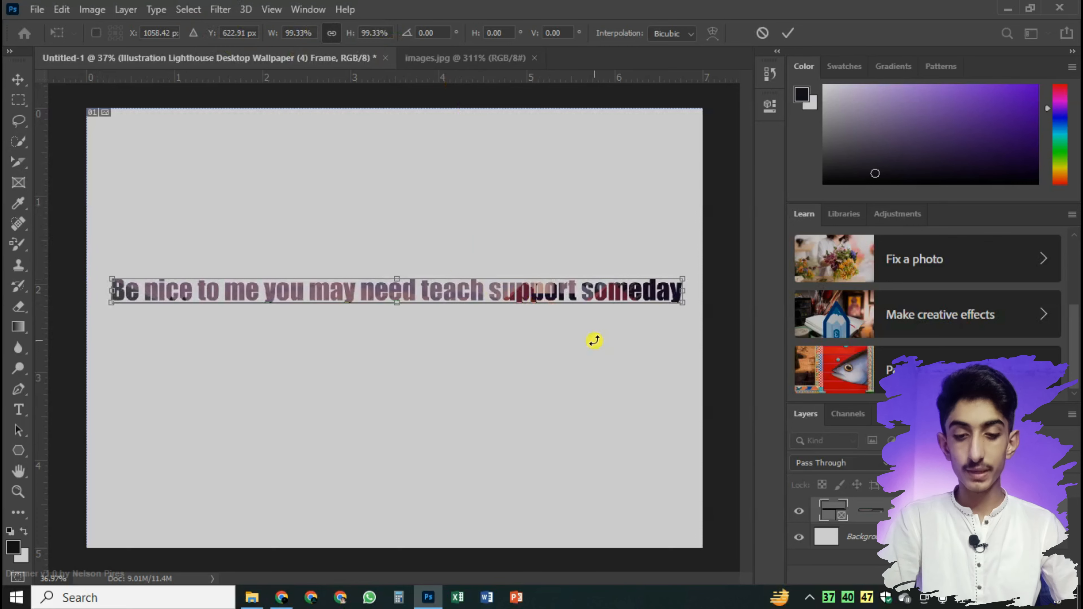
key("Return")
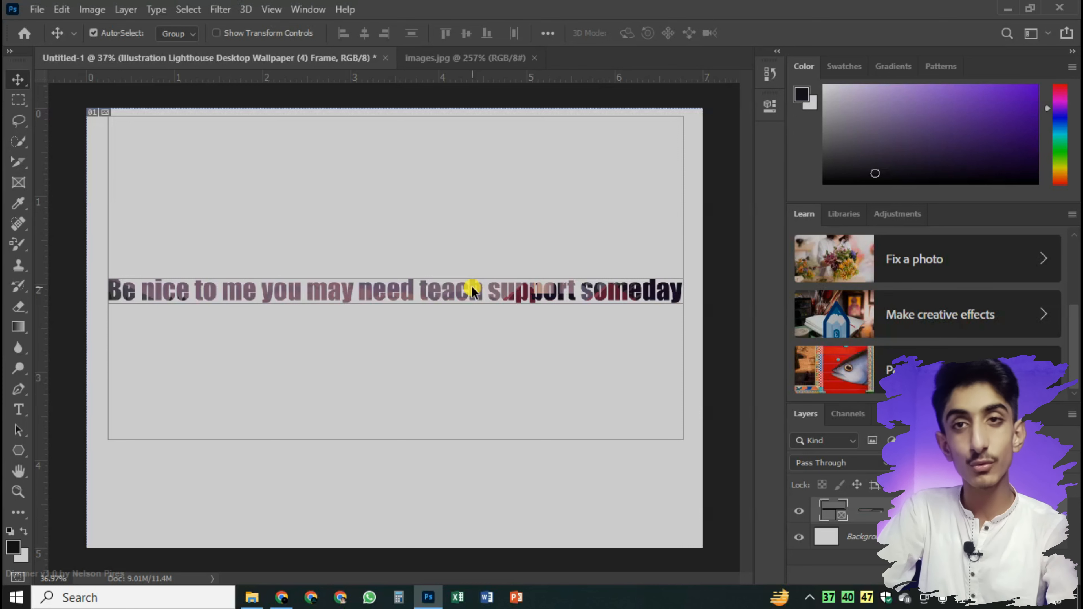
In the images.jpg document, draw a filled circle about 59 by 59 px over the large flyer's circular placeholder
left_click(13, 183)
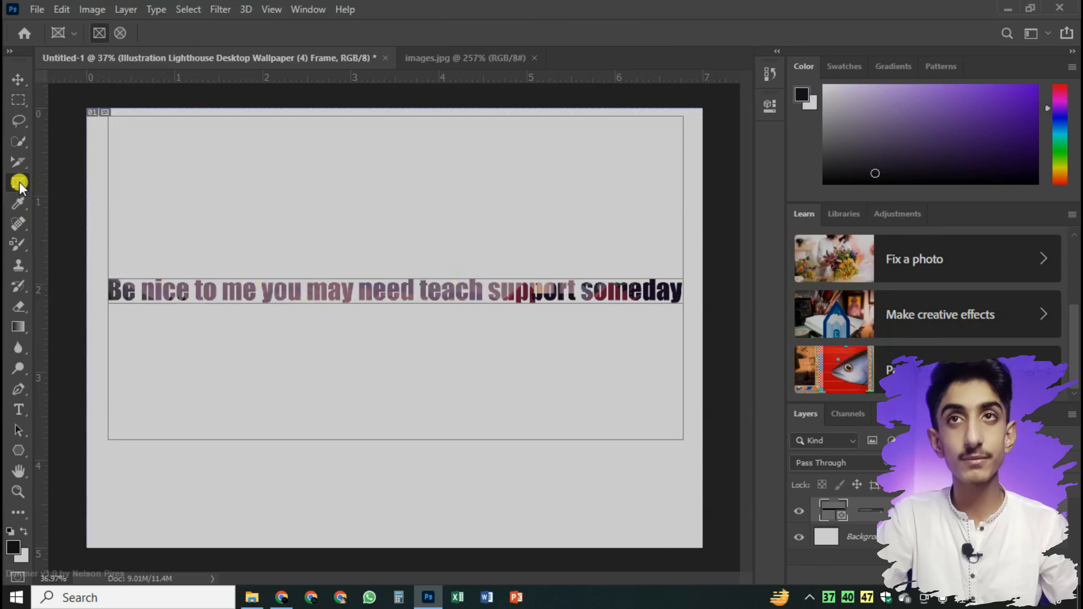
left_click(465, 64)
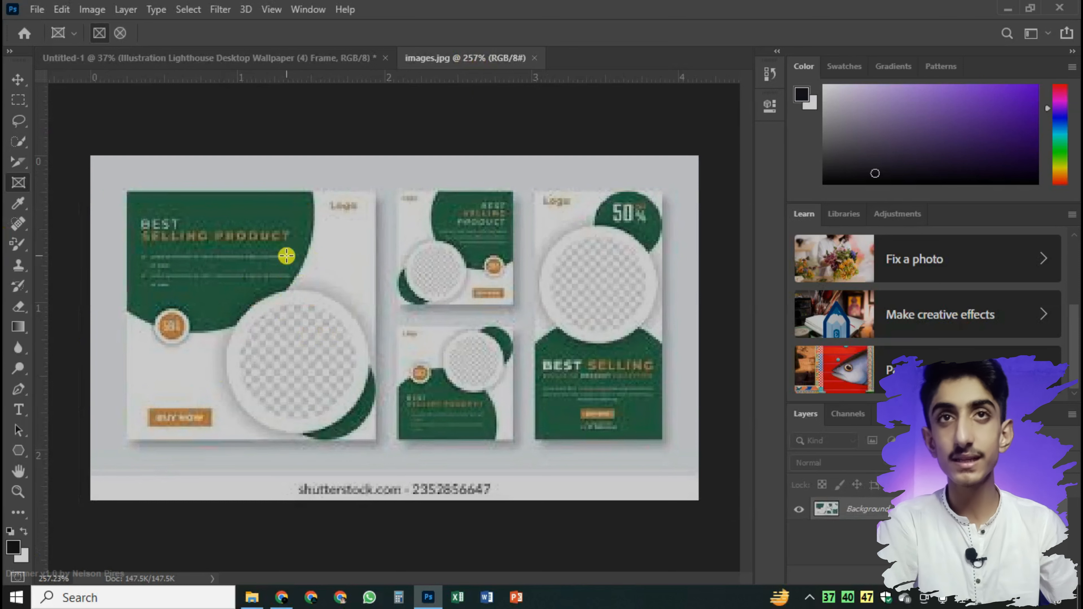
left_click(18, 451)
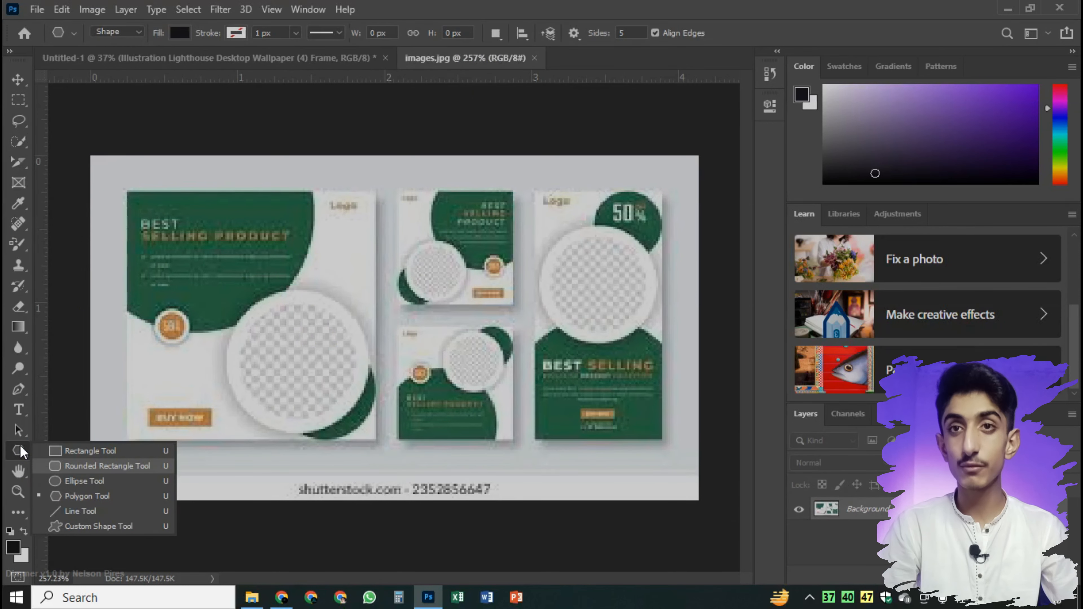
left_click(92, 480)
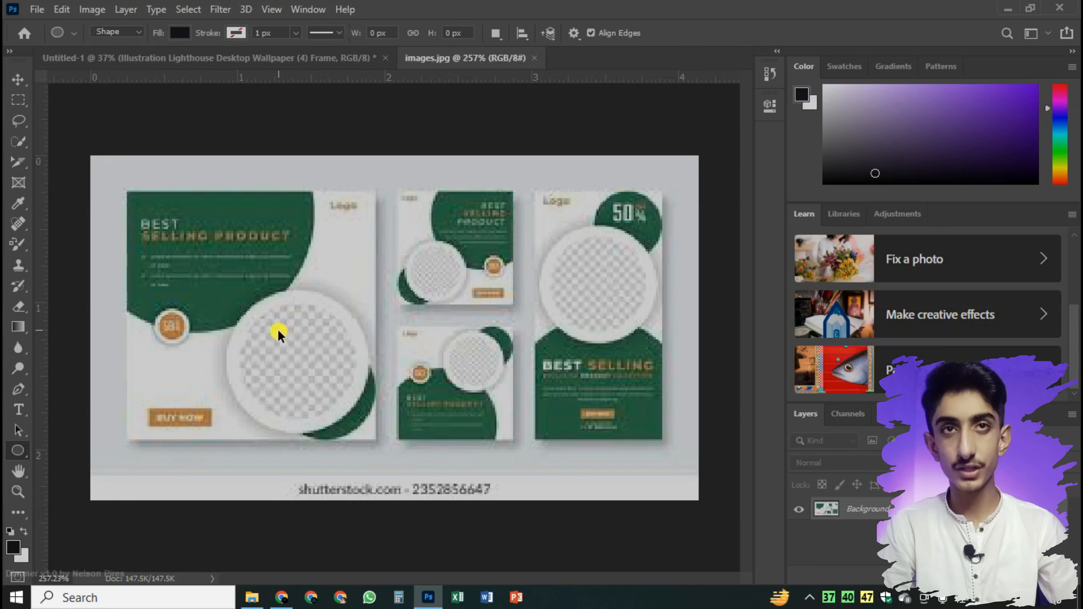
left_click_drag(250, 315, 414, 437)
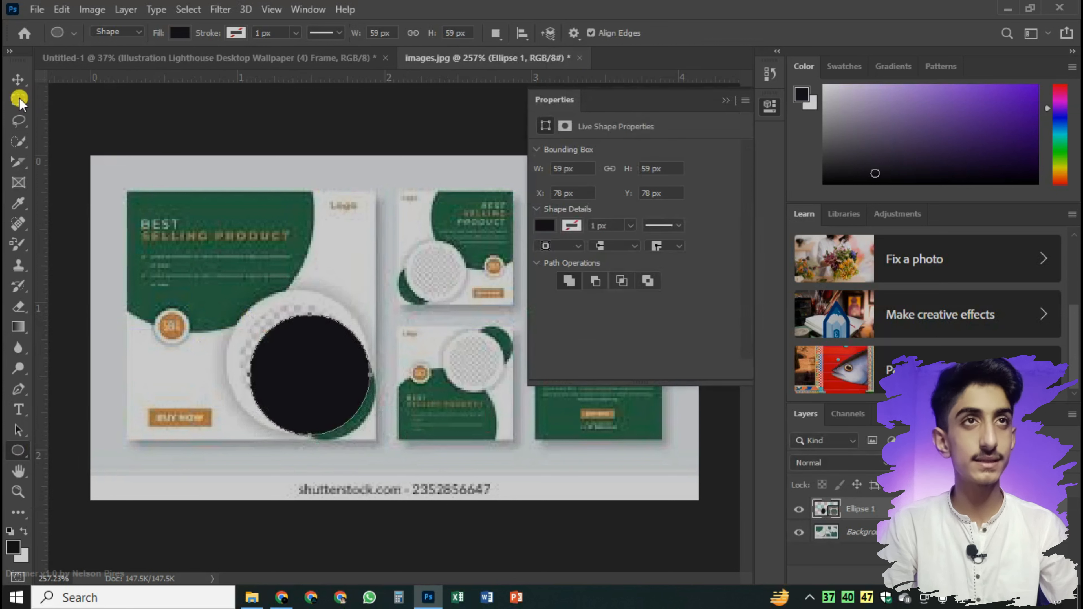
Move the circle to X 71 px, Y 72 px, centred in the large flyer's circular placeholder, and deselect it
left_click(17, 79)
mouse_move(329, 393)
left_mouse_down()
mouse_move(317, 368)
mouse_move(320, 386)
left_mouse_up()
key("Left")
key("Left")
key("Up")
key("Up")
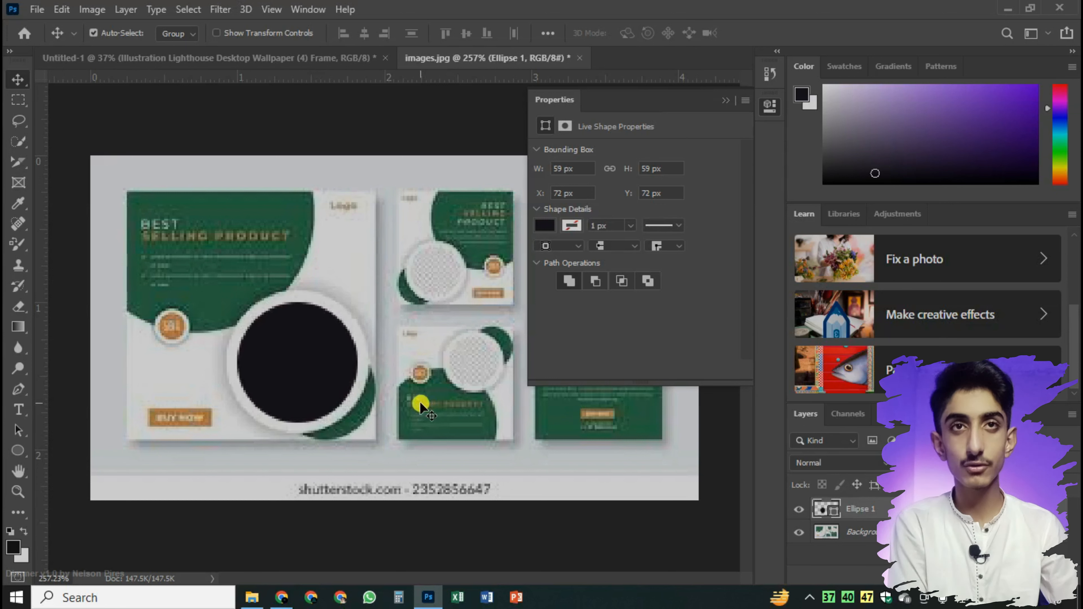
key("Up")
key("Left")
key("Down")
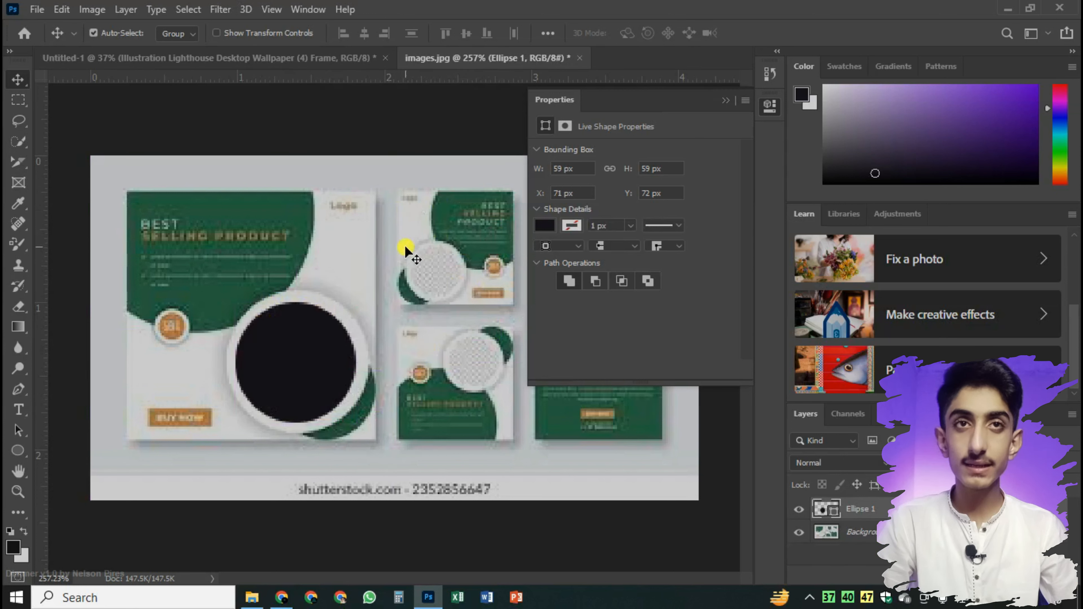
left_click(672, 491)
left_click(725, 100)
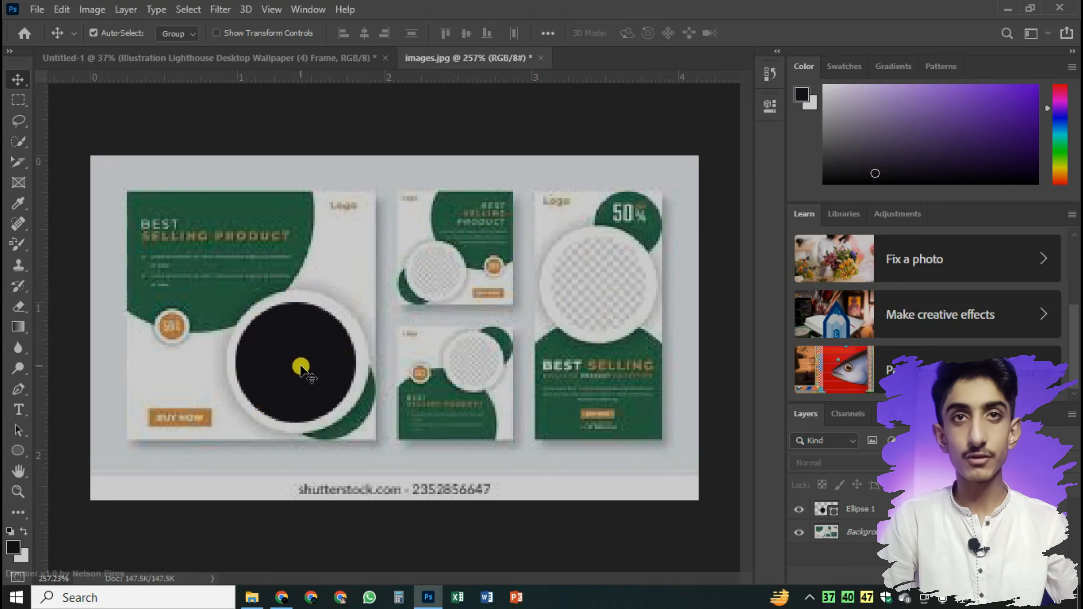
Duplicate the black circle and place the copy over the circular placeholder of the upper small flyer
left_click(17, 450)
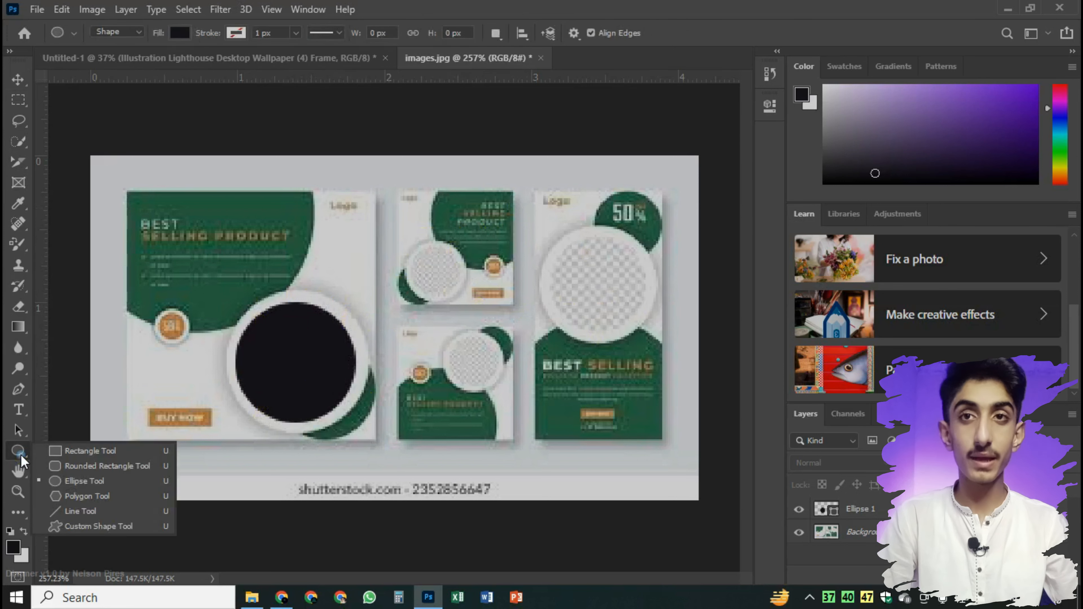
left_click(81, 481)
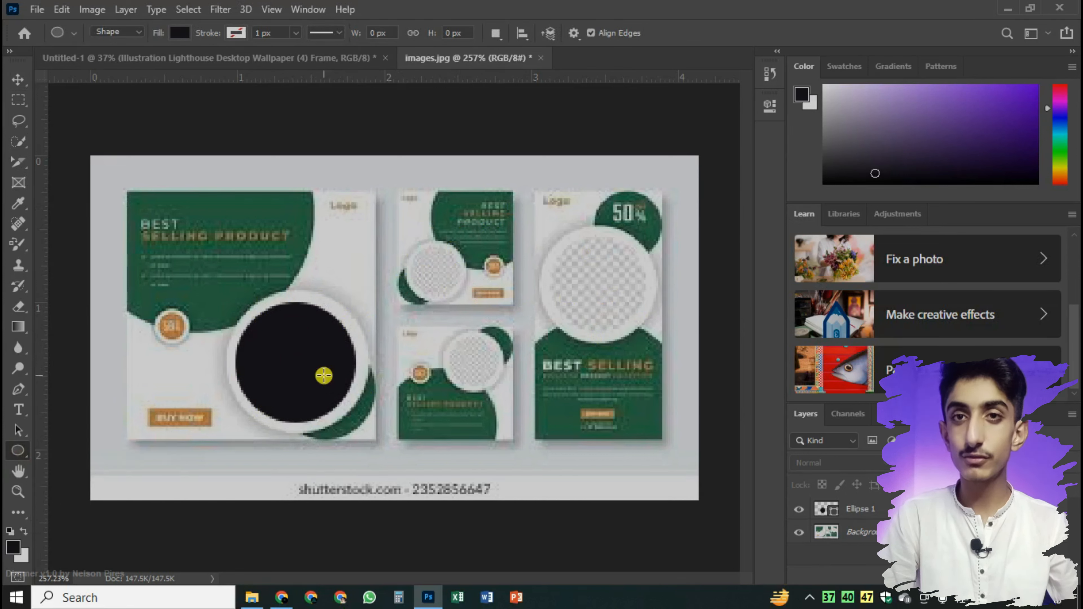
left_click(17, 79)
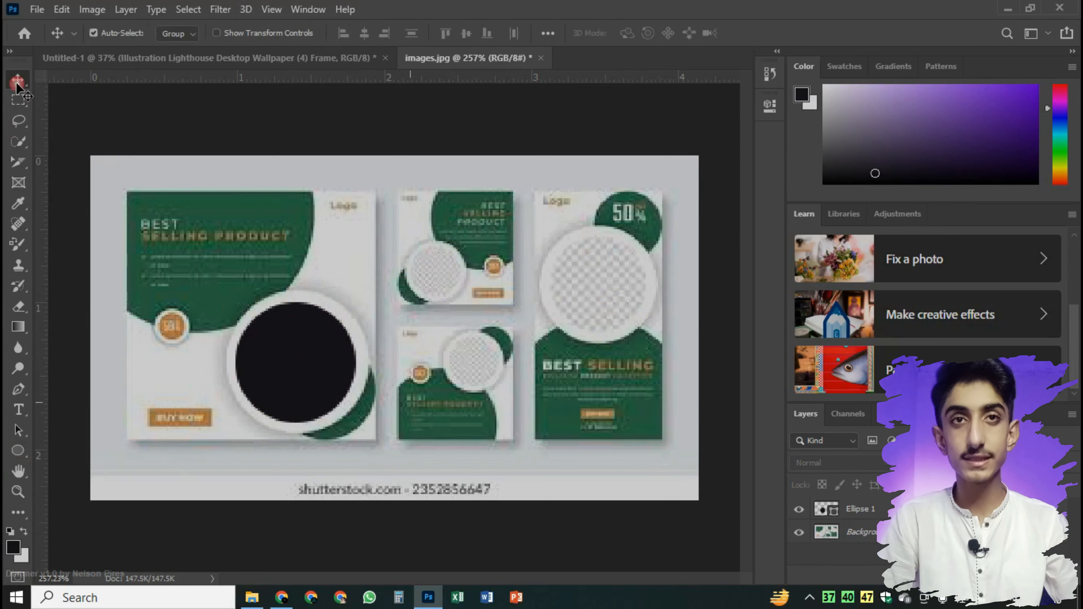
left_click(318, 354)
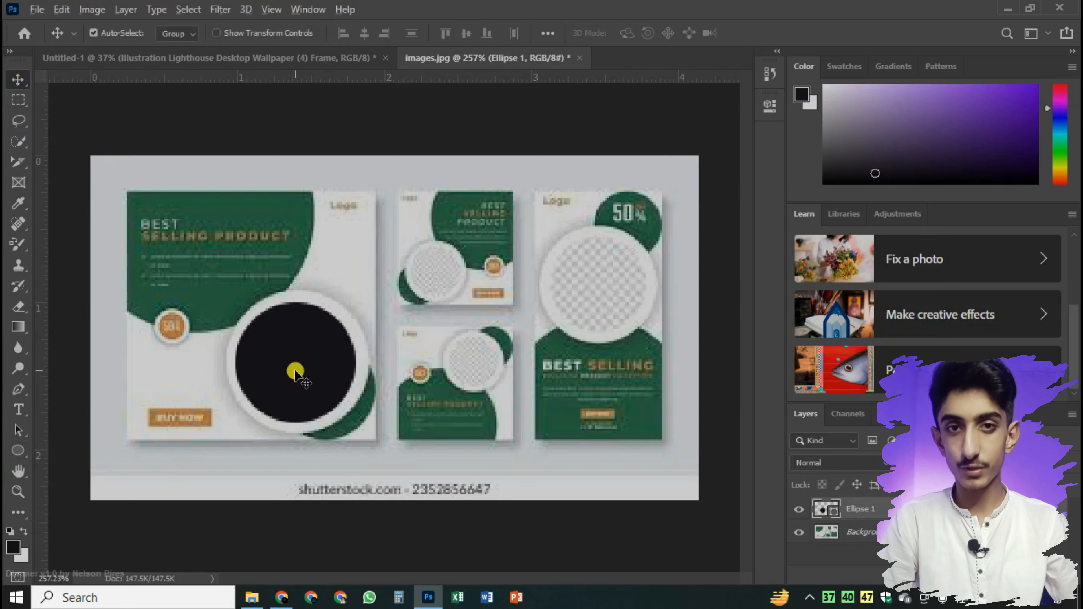
left_click_drag(295, 372, 444, 290)
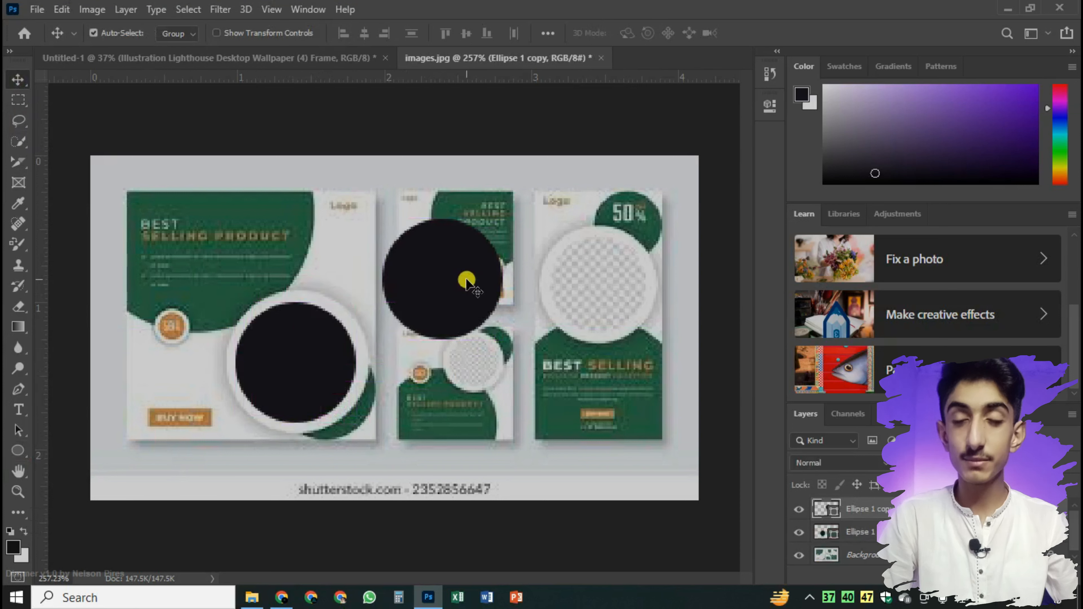
left_click_drag(448, 275, 447, 275)
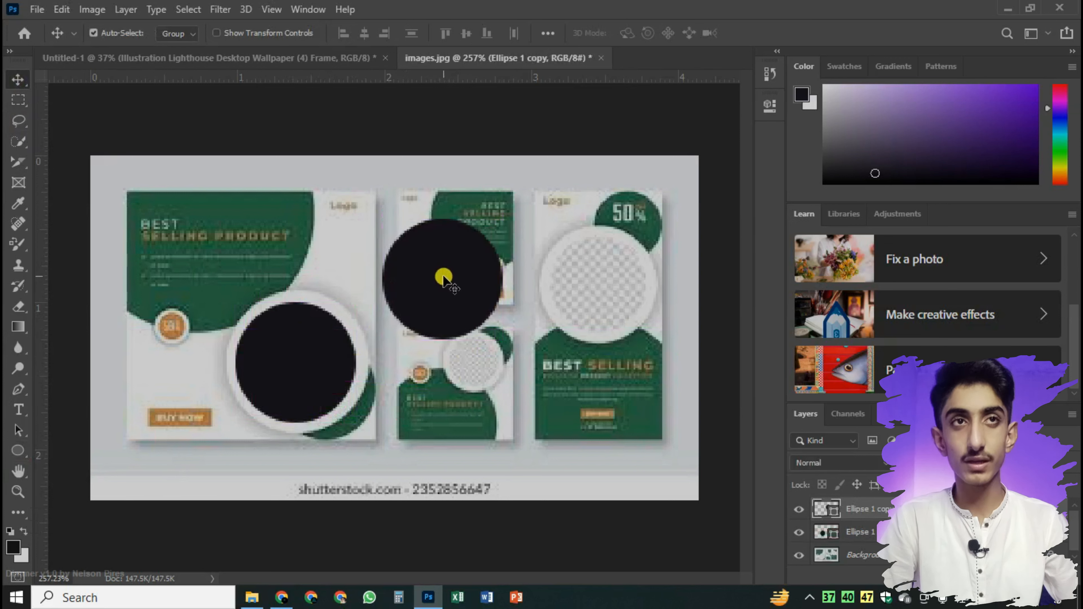
left_click_drag(440, 276, 596, 282)
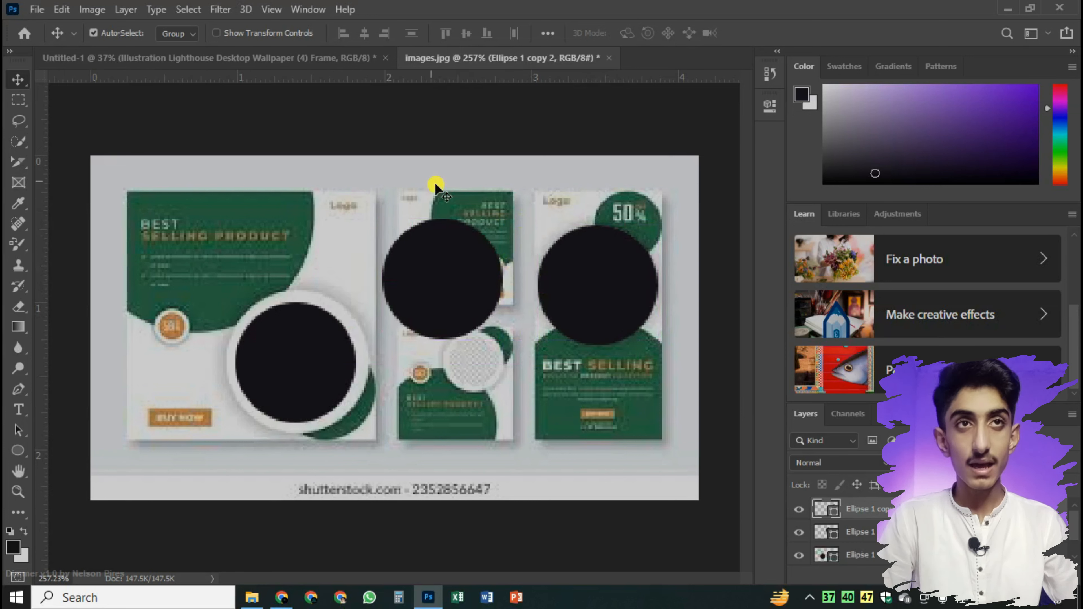
key("Delete")
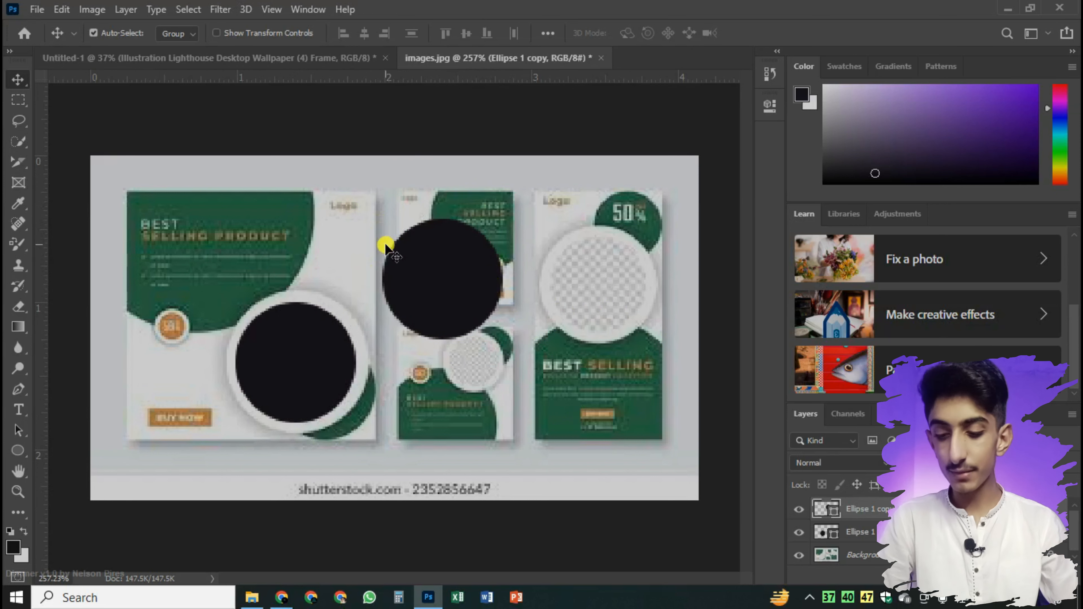
Scale the copied circle down to about 30 by 30 px and fit it over the upper small flyer's circular placeholder
key("ctrl+t")
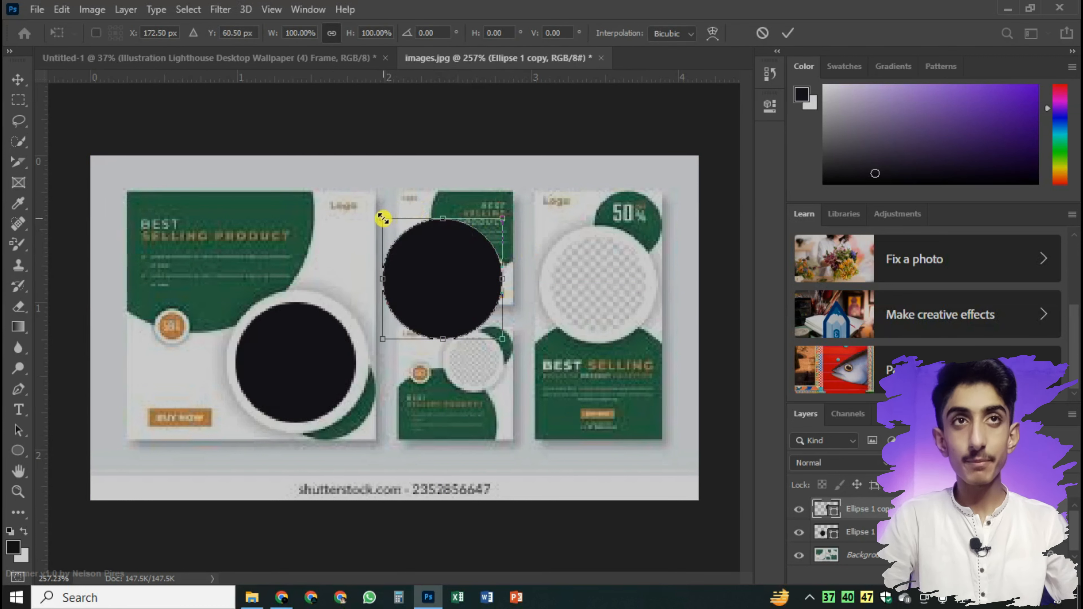
left_click_drag(383, 218, 412, 232)
key("ctrl+z")
left_click_drag(449, 290, 442, 279)
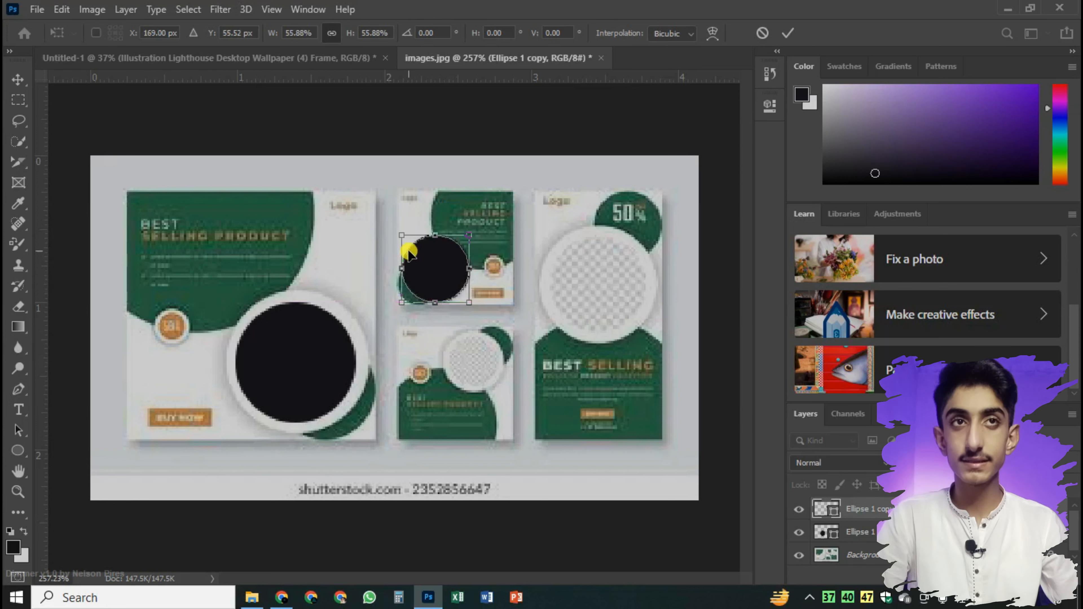
left_click_drag(401, 236, 410, 233)
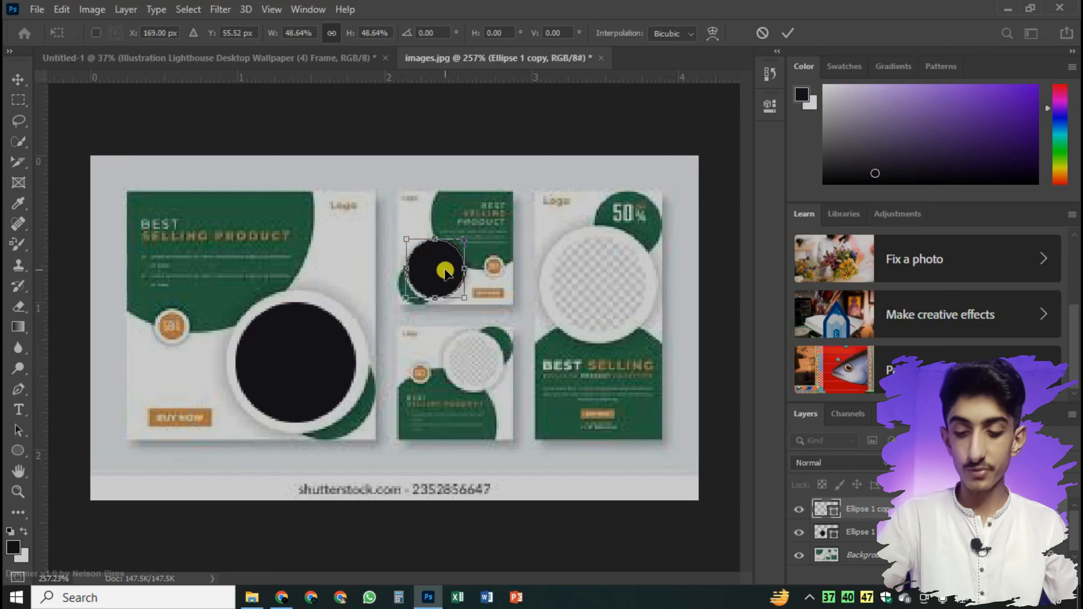
left_click_drag(443, 268, 448, 279)
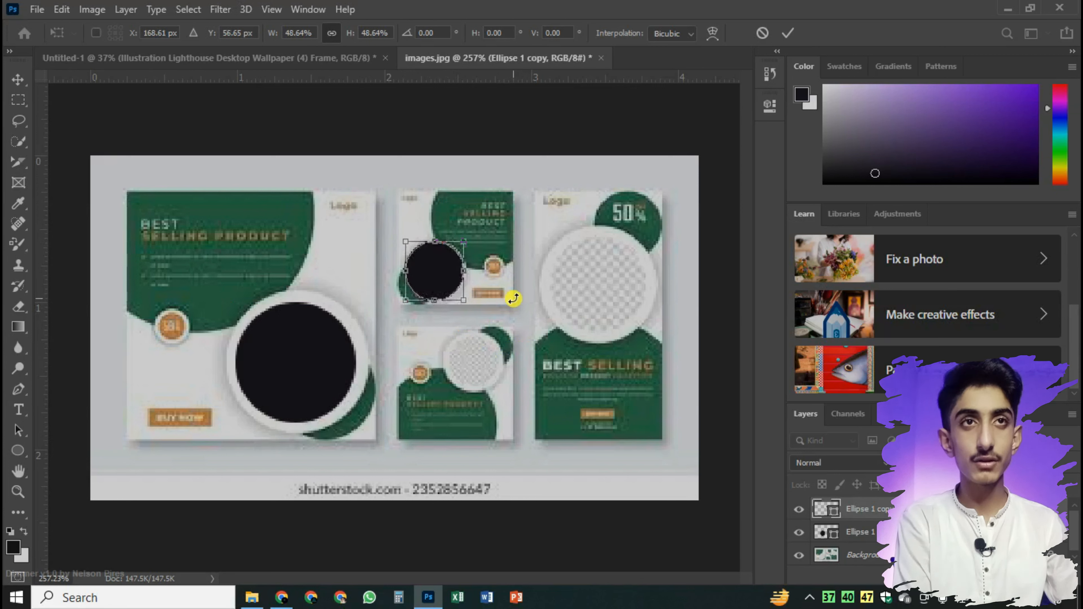
key("Return")
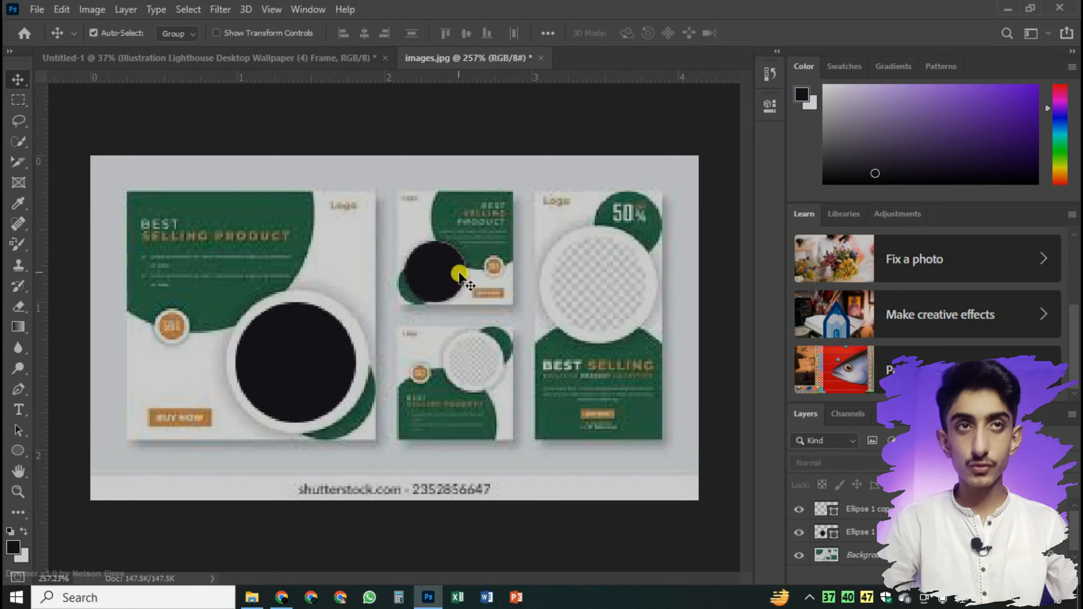
Copy the small circle onto the lower small flyer's placeholder and the large circle onto the tall 50% flyer's placeholder
left_click_drag(439, 273, 478, 359)
left_click(555, 378)
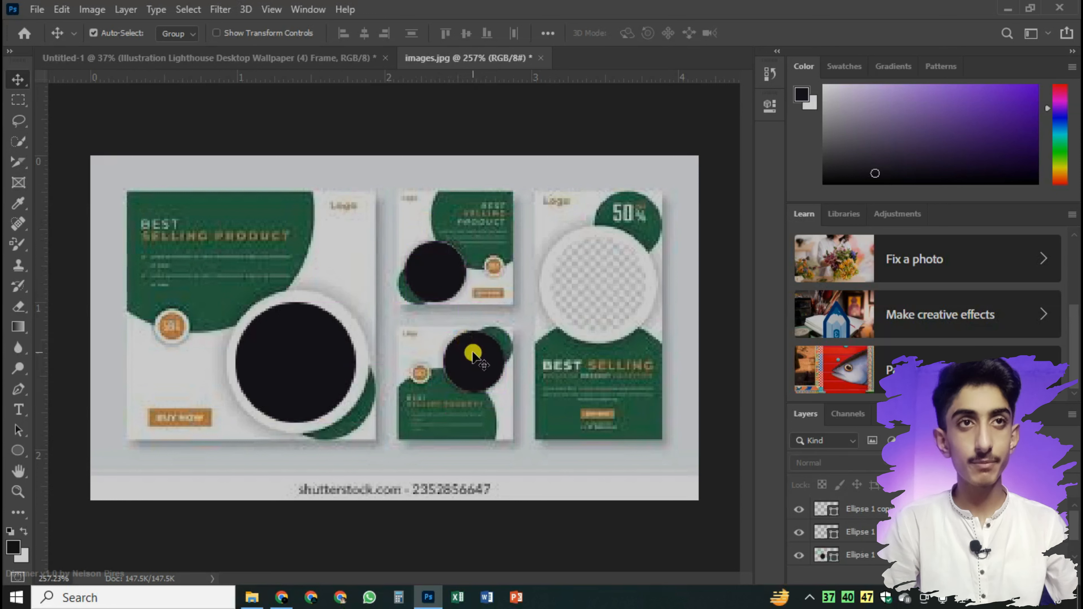
left_click_drag(305, 356, 606, 283)
left_click(293, 350)
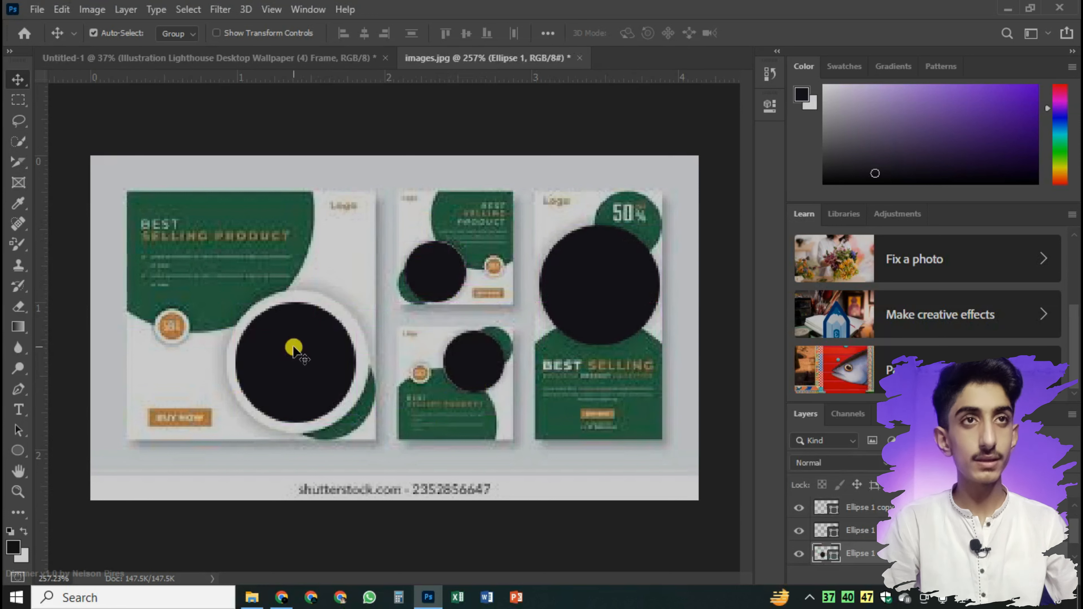
Convert the circle over the lower small flyer's placeholder to a 30 by 30 px frame, keeping its suggested name
left_click(564, 286)
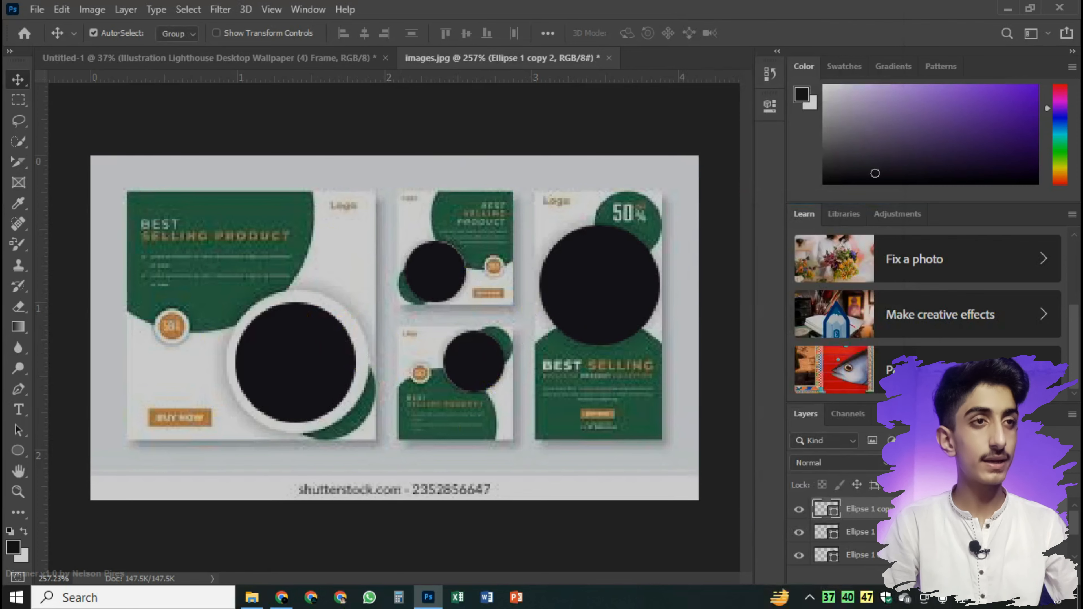
right_click(914, 510)
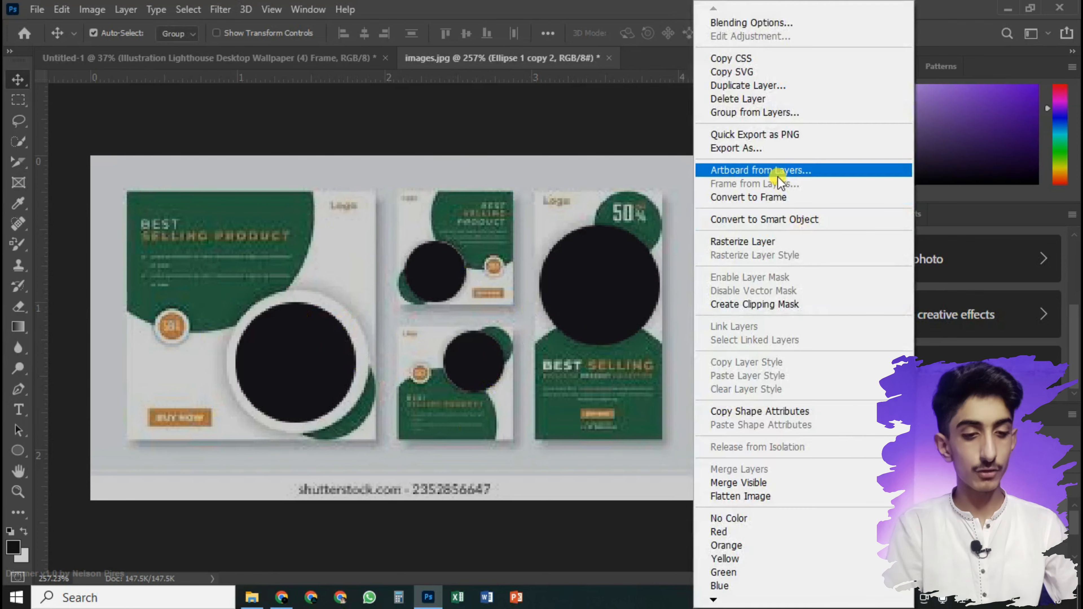
key("F11")
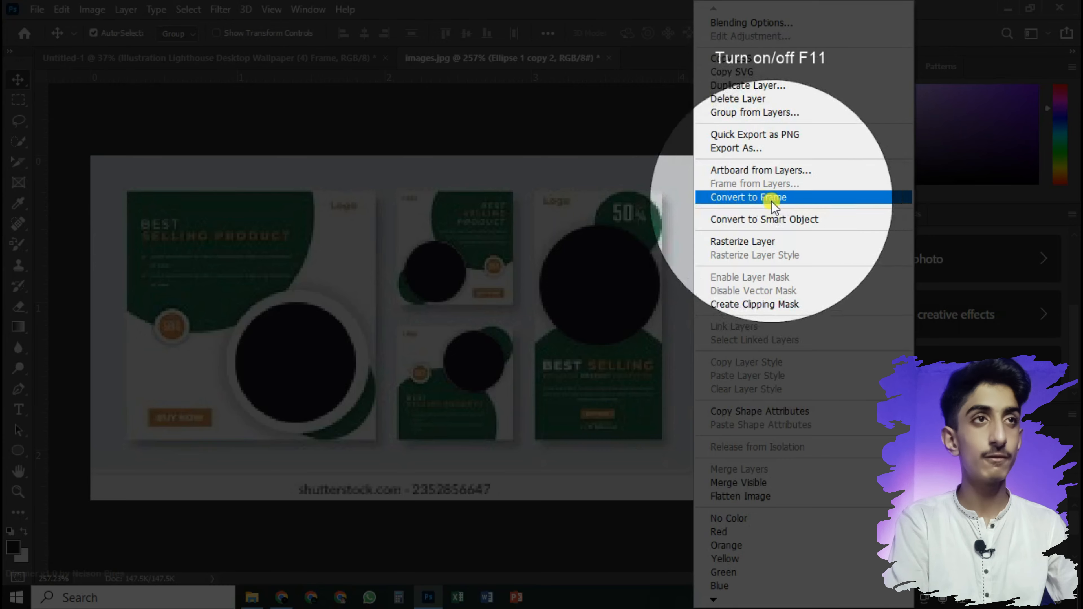
key("F11")
left_click(793, 199)
left_click_drag(360, 165, 400, 141)
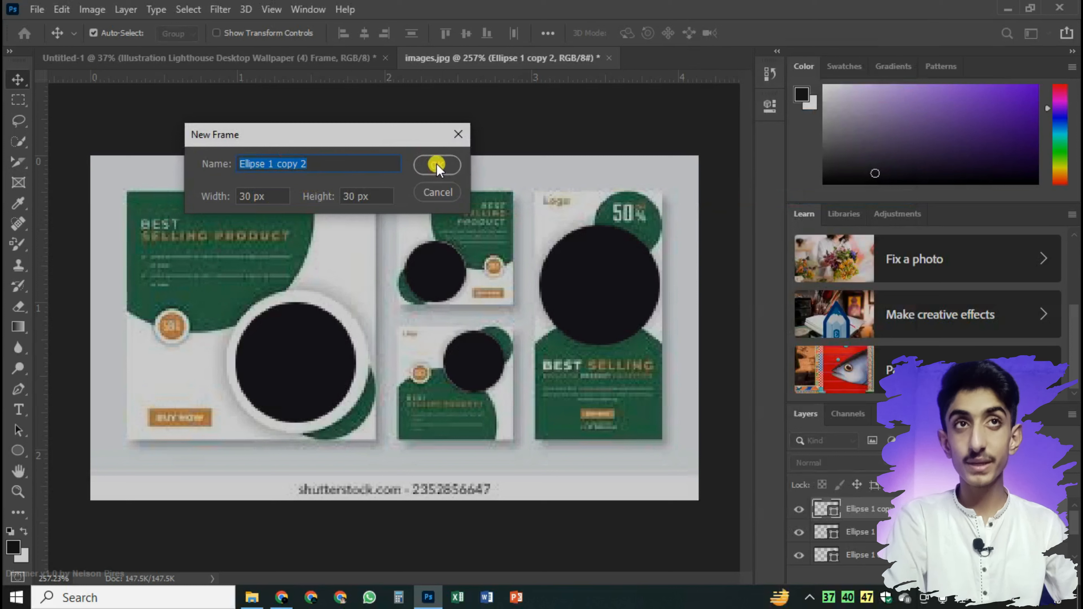
left_click(424, 165)
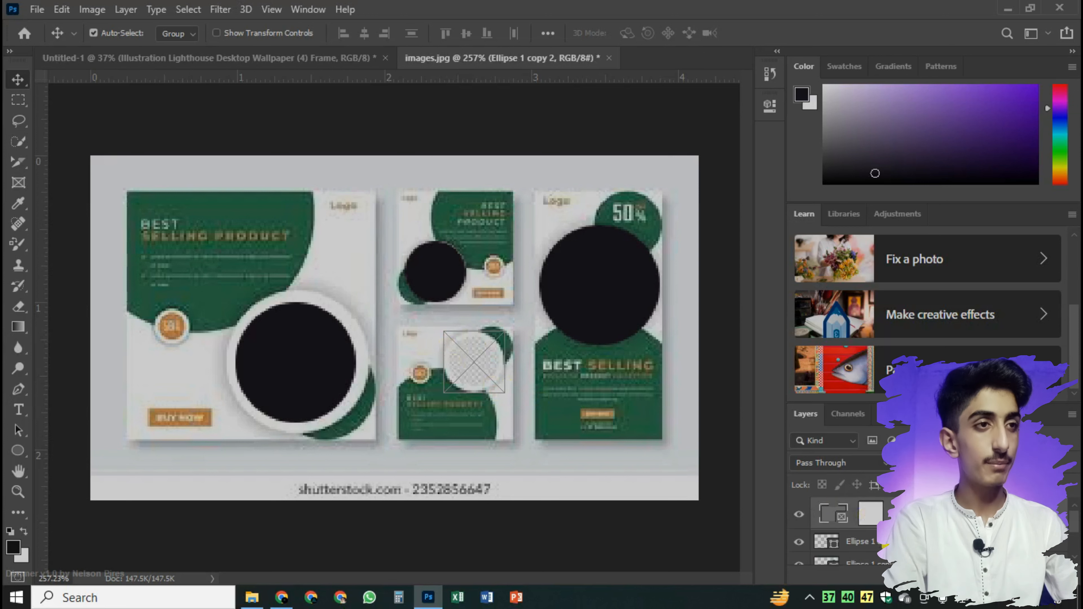
Convert the circles over the upper small, tall and large flyers' placeholders to frames as well
right_click(889, 543)
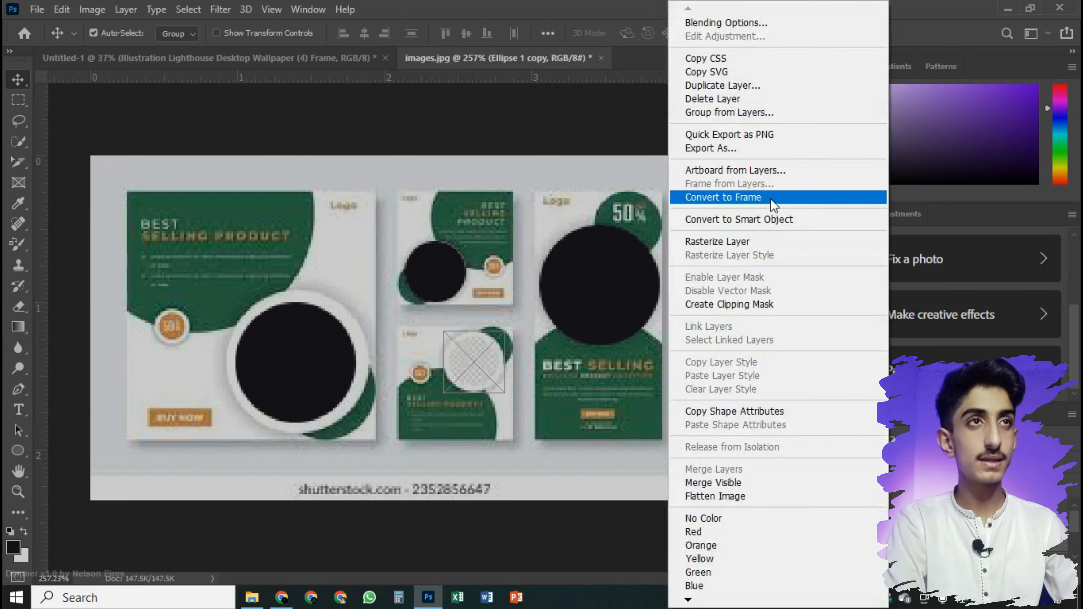
left_click(723, 197)
left_click(434, 167)
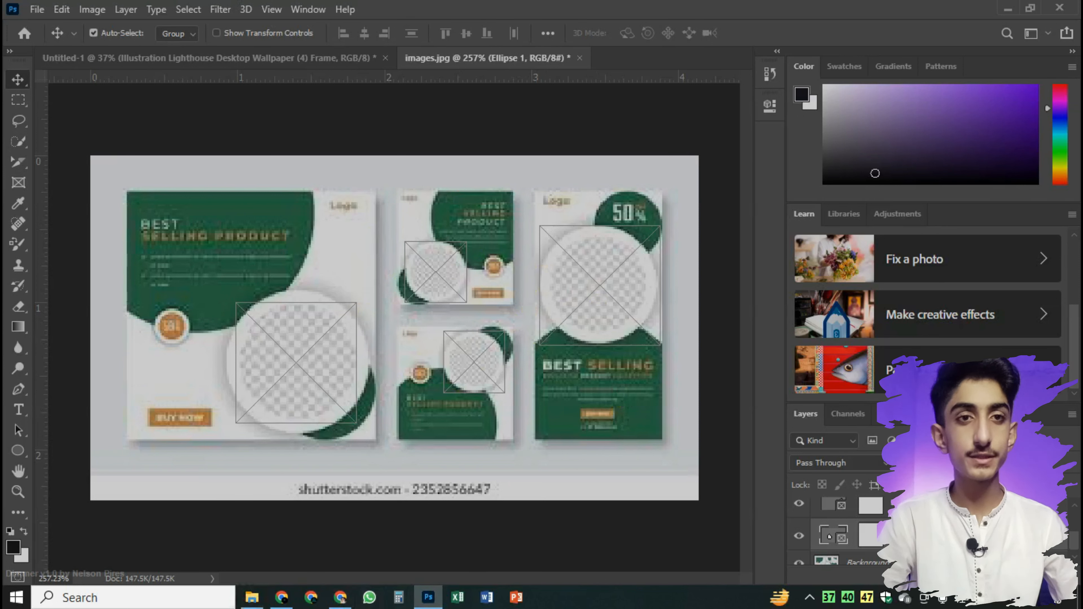
Place the laptop image "download" in the large flyer's frame and the cat image "download (1)" in the lower small flyer's frame
left_click(252, 597)
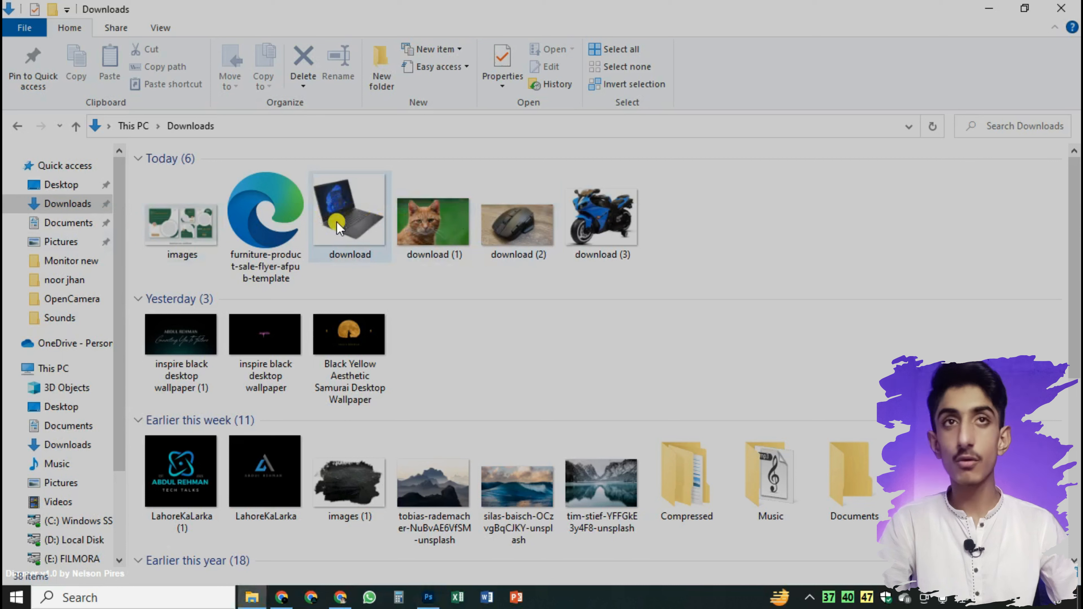
left_click_drag(345, 211, 297, 371)
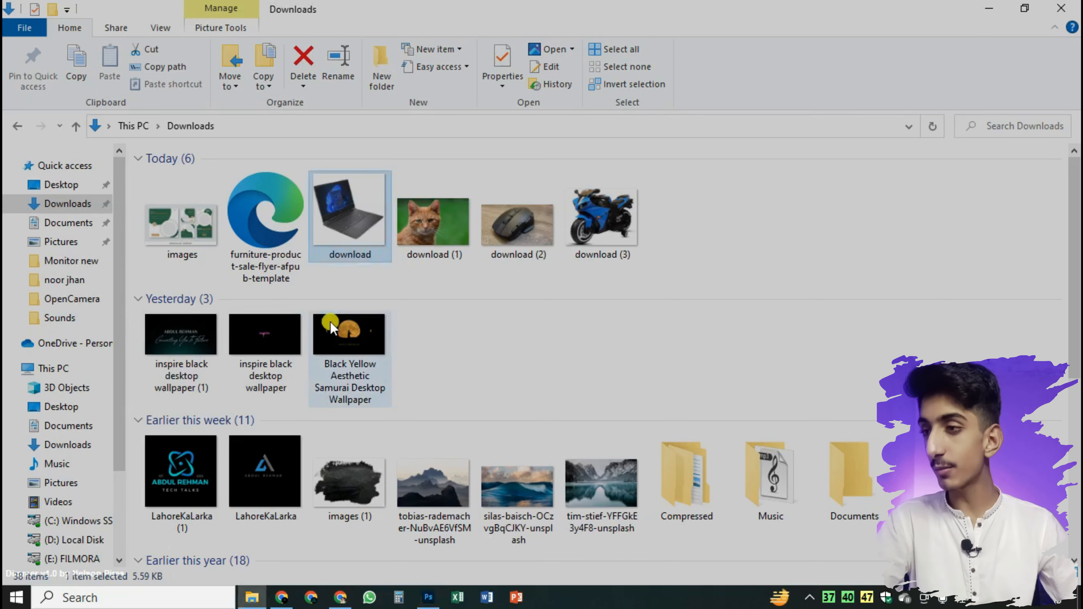
left_click_drag(452, 186, 444, 558)
left_click(464, 340)
left_click_drag(445, 211, 481, 372)
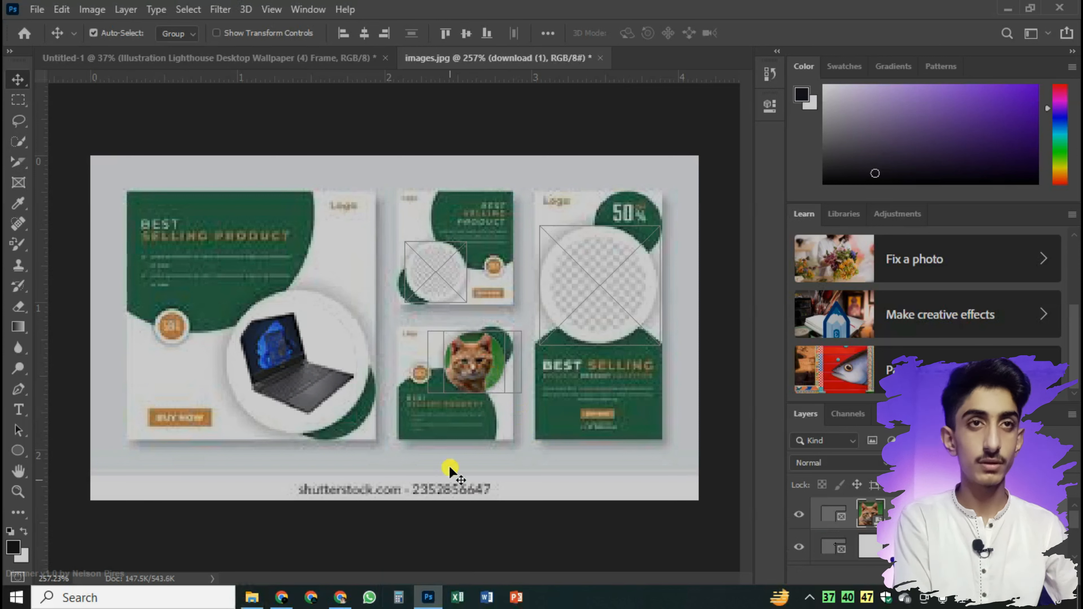
Place the computer mouse image "download (2)" in the tall flyer's frame and the motorcycle image "download (3)" in the upper small flyer's frame
left_click(252, 598)
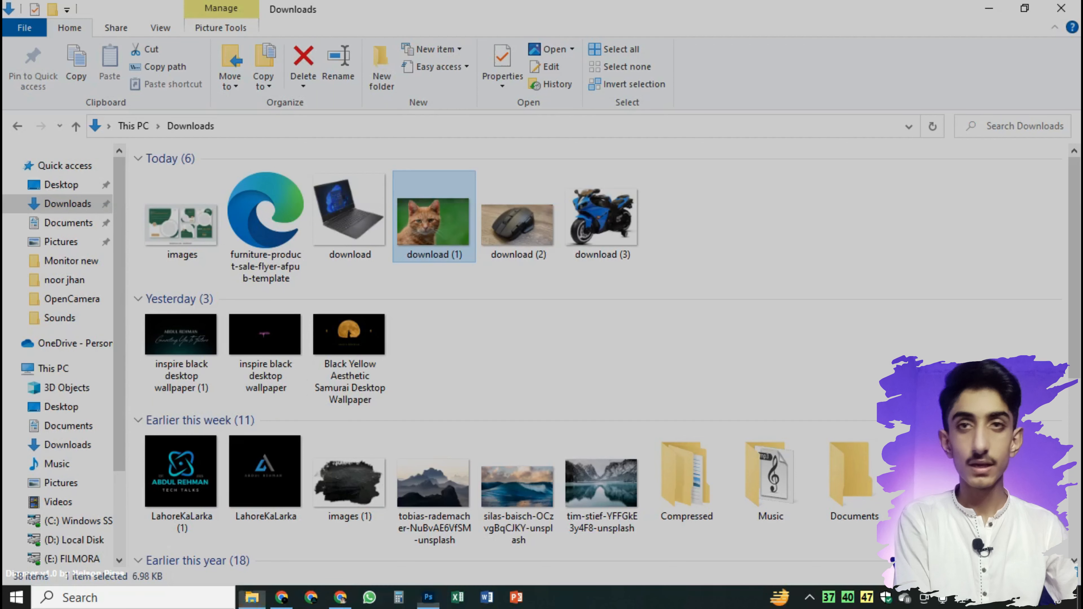
left_click_drag(548, 226, 621, 309)
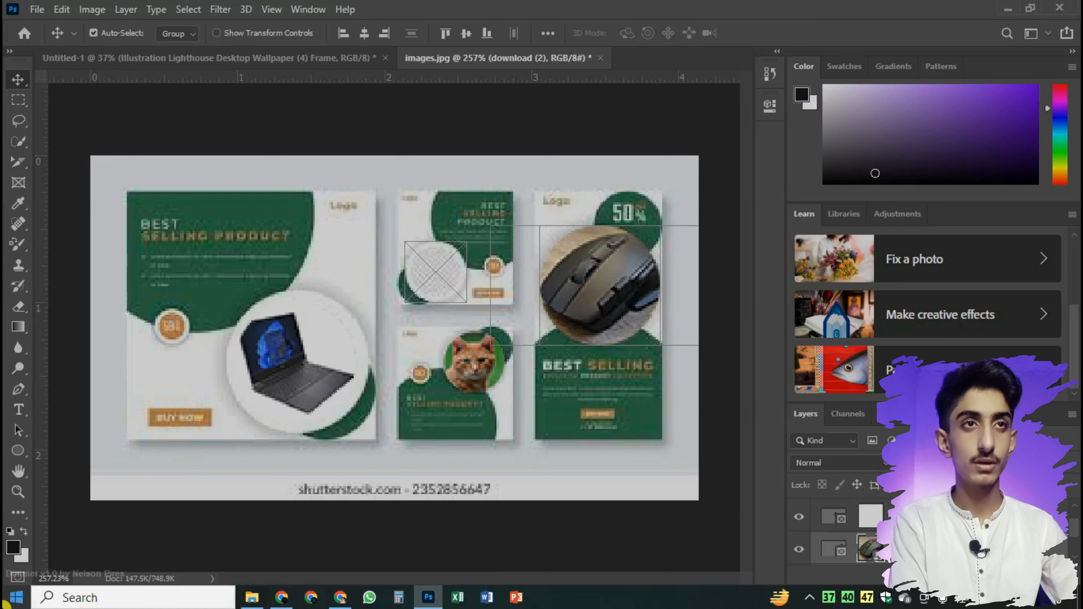
left_click(252, 597)
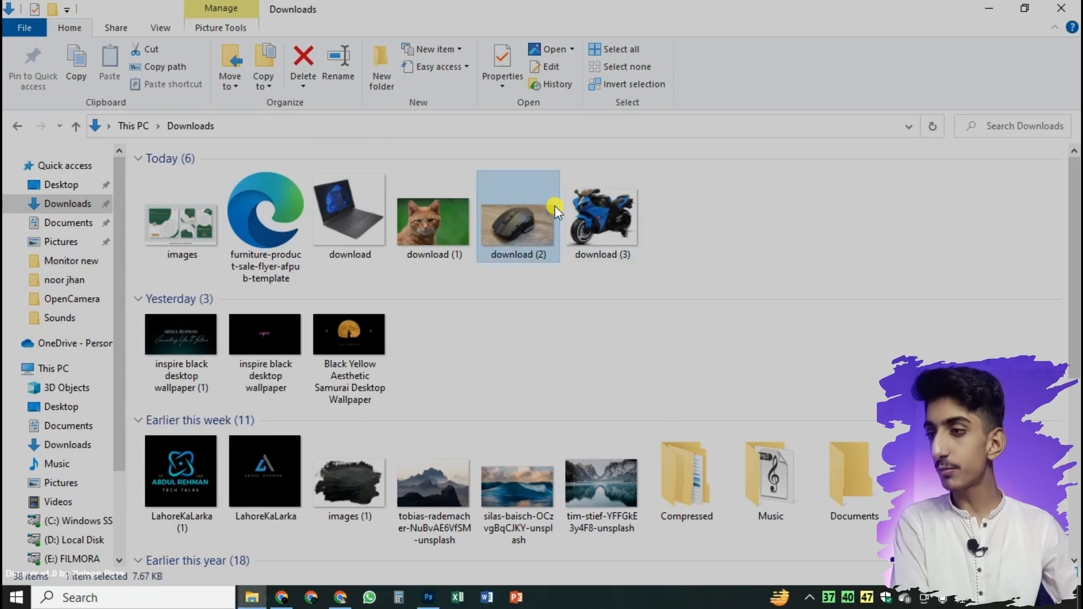
left_click_drag(564, 175, 448, 265)
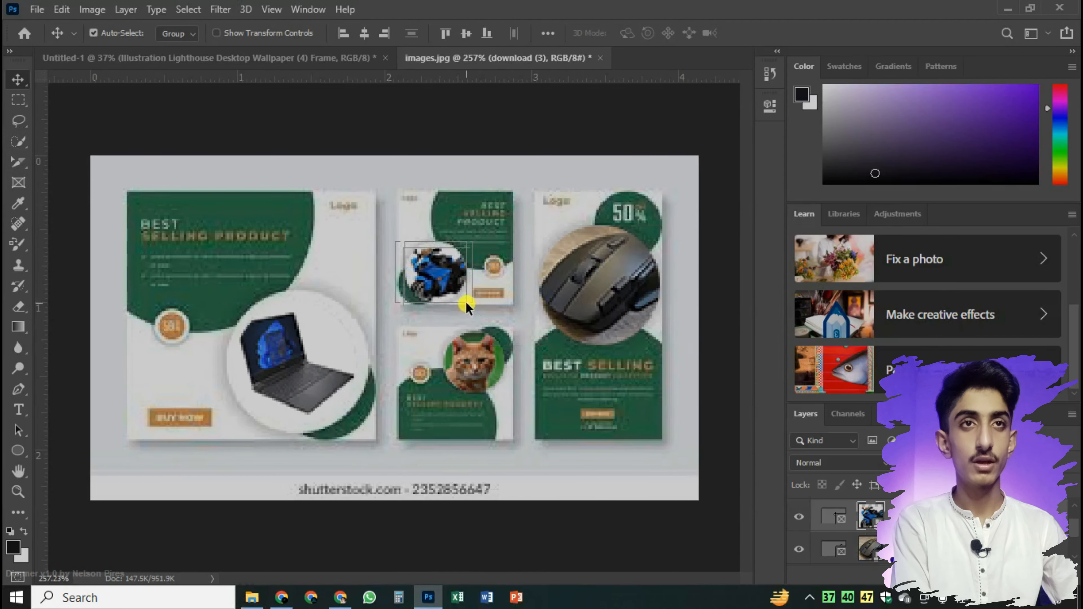
key("Return")
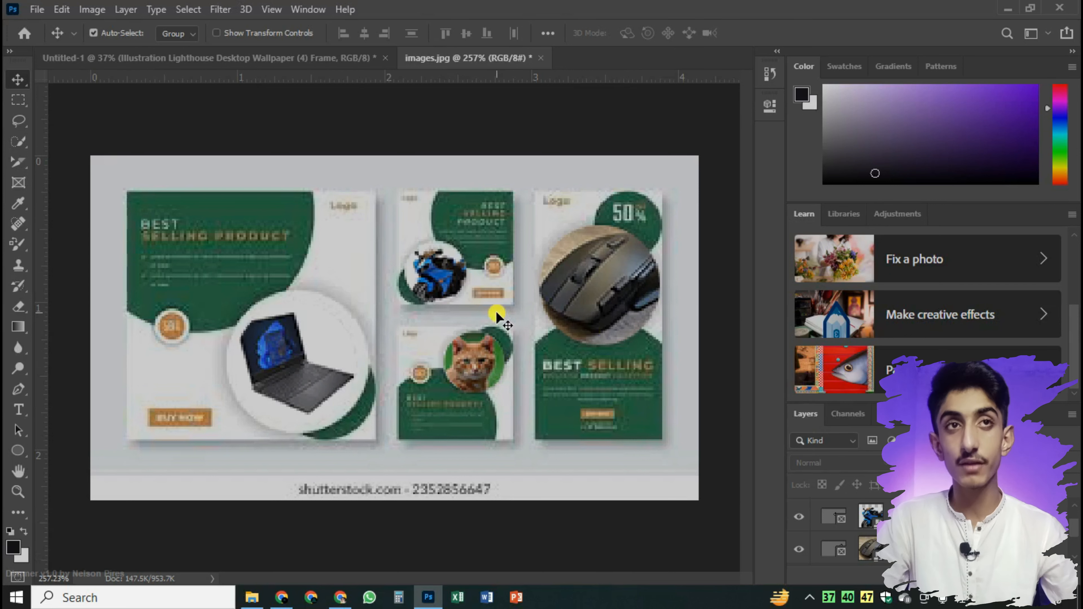
scroll(469, 367, "down", 3)
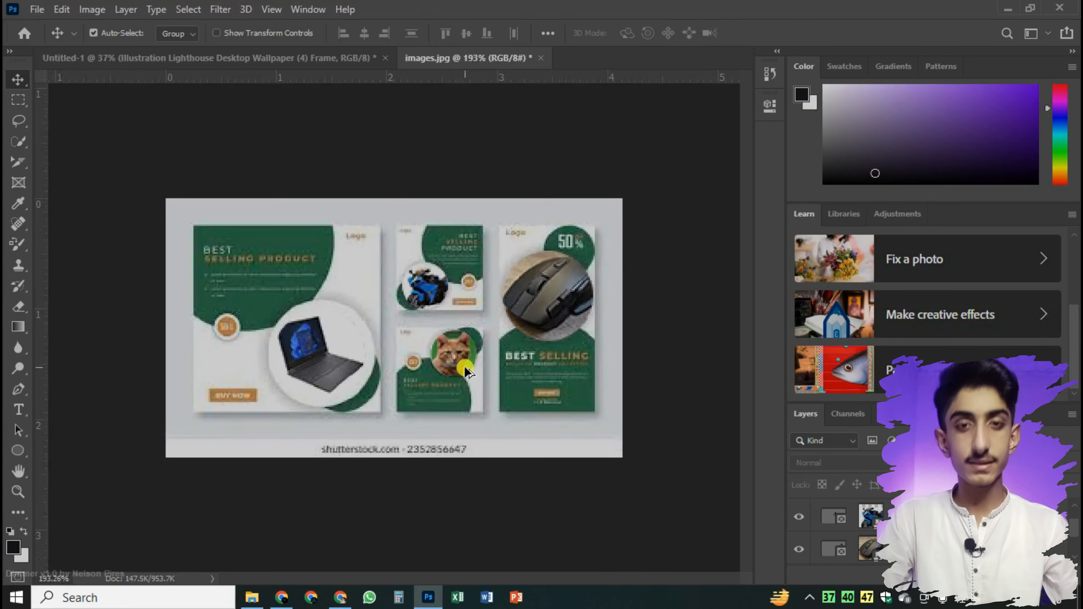